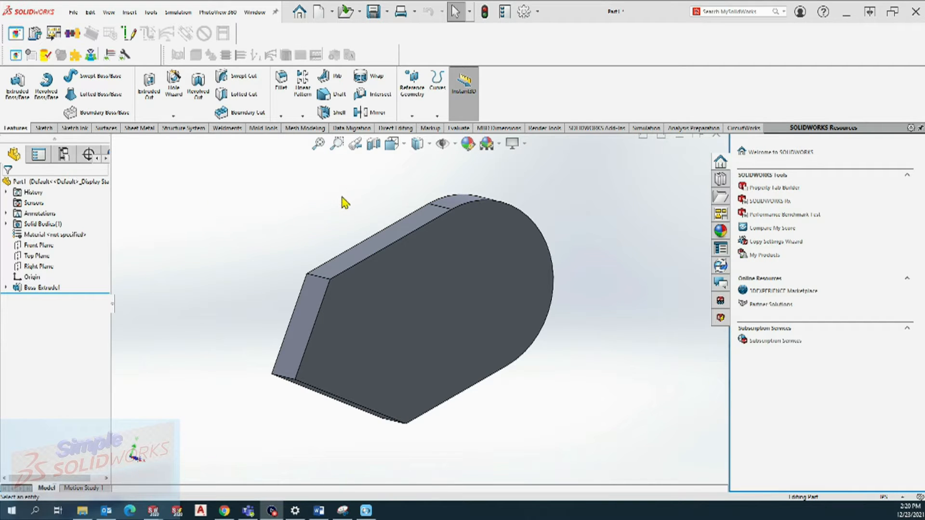
pyautogui.moveTo(329, 212); pyautogui.dragTo(323, 230, button='middle')
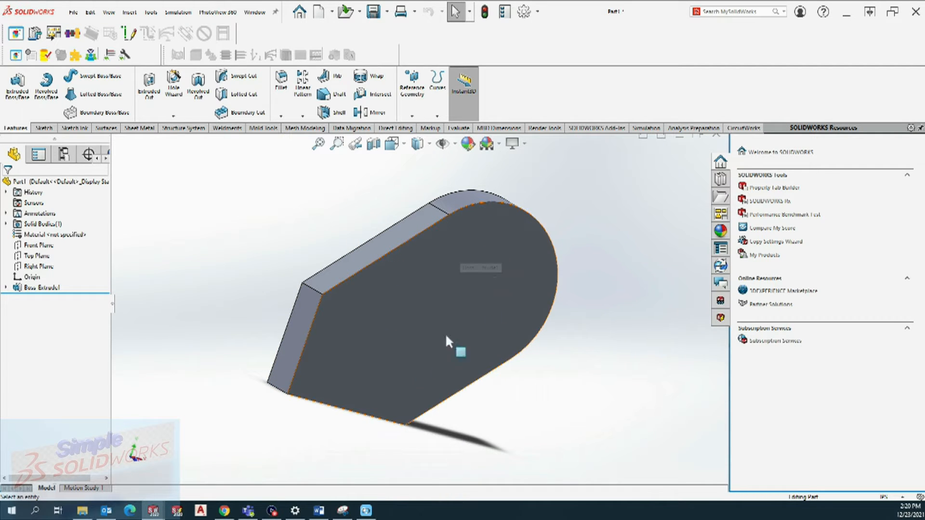
pyautogui.moveTo(320, 250); pyautogui.dragTo(324, 229, button='middle')
pyautogui.moveTo(470, 279); pyautogui.dragTo(326, 212, button='middle')
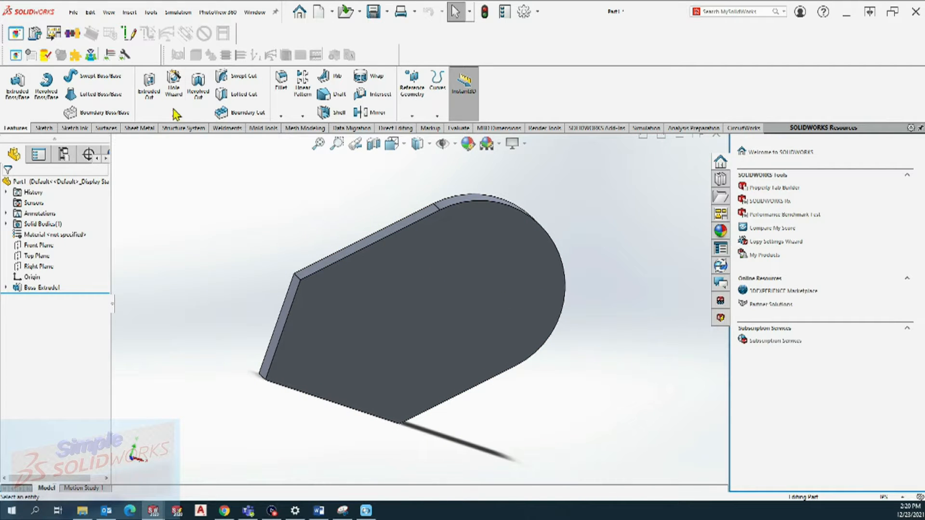
pyautogui.click(150, 102)
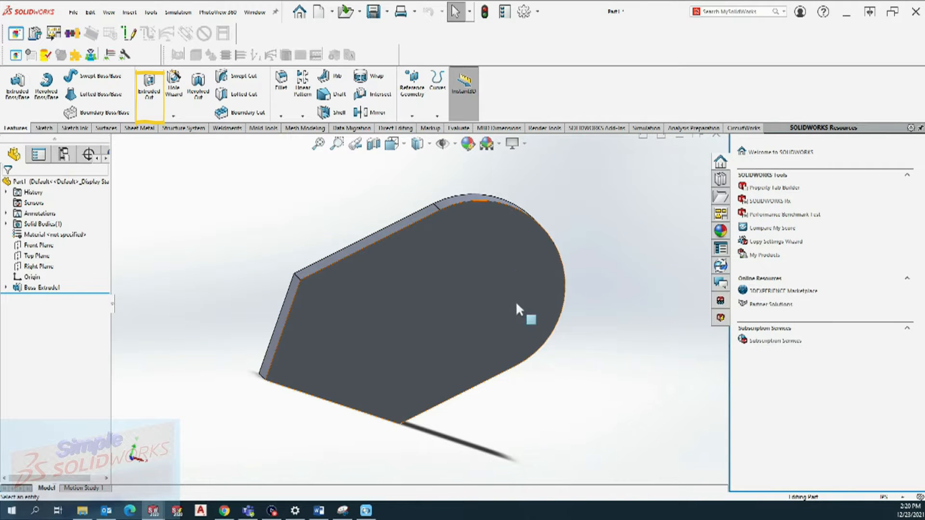
pyautogui.click(464, 289)
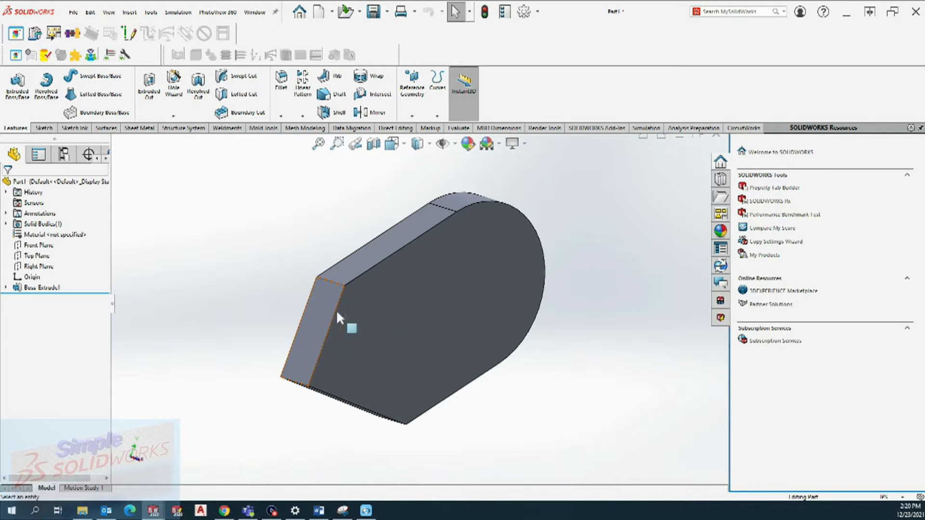
pyautogui.moveTo(410, 294); pyautogui.dragTo(429, 296, button='middle')
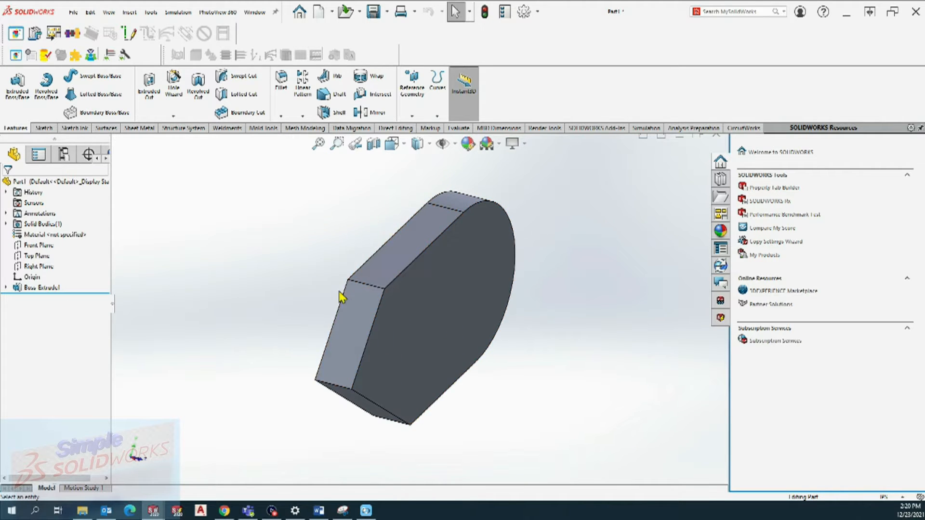
pyautogui.moveTo(430, 216); pyautogui.dragTo(407, 337, button='middle')
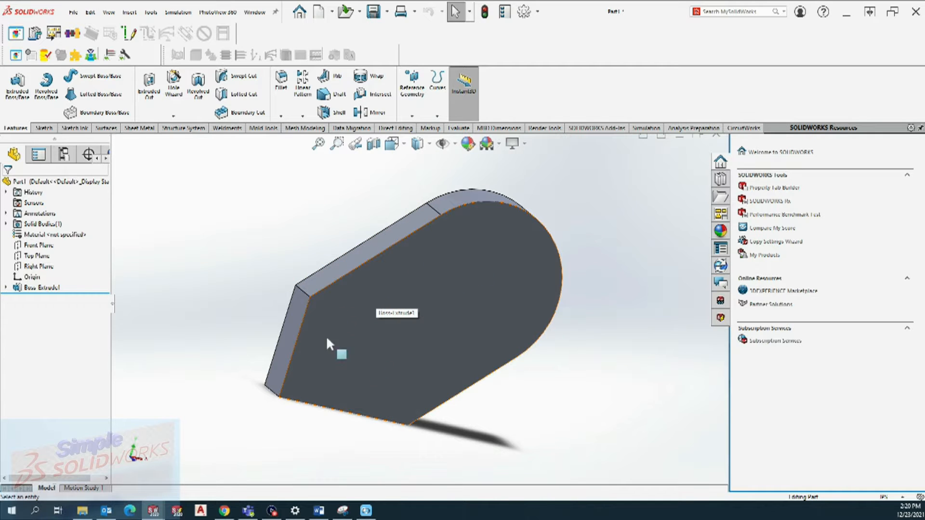
# View the plate's large front face head-on and start an Extruded Cut sketch on that face
pyautogui.click(442, 269)
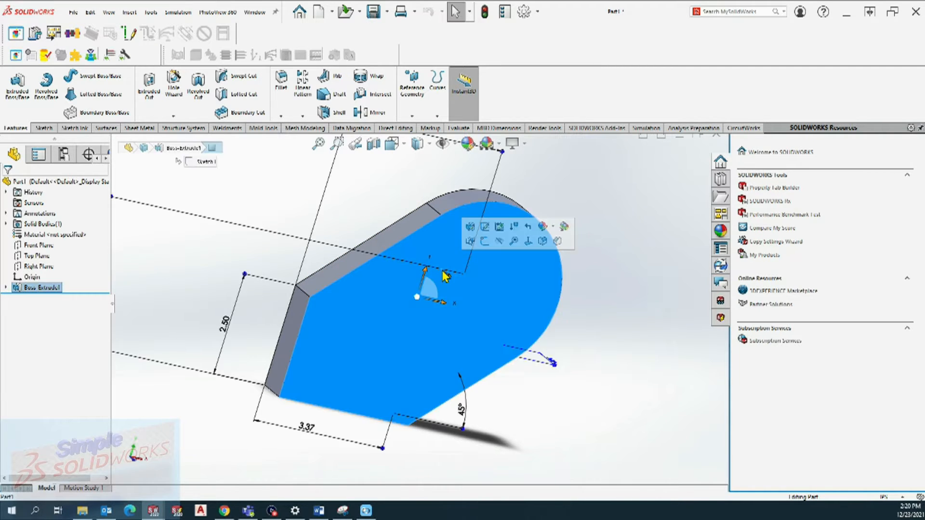
pyautogui.click(529, 241)
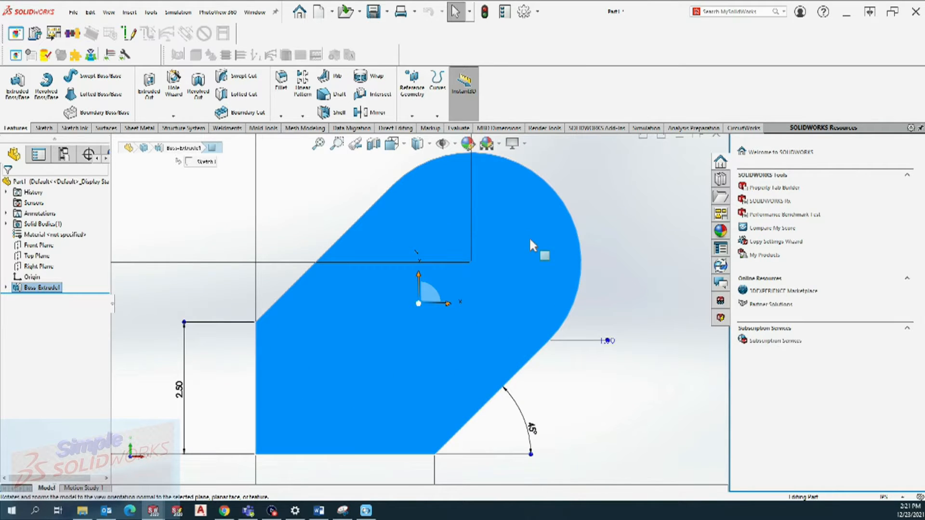
pyautogui.click(197, 182)
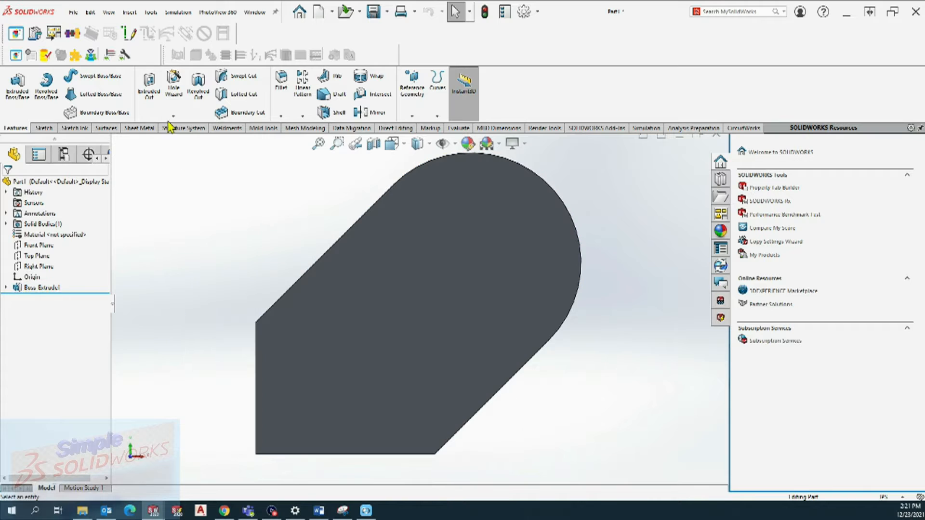
pyautogui.click(152, 98)
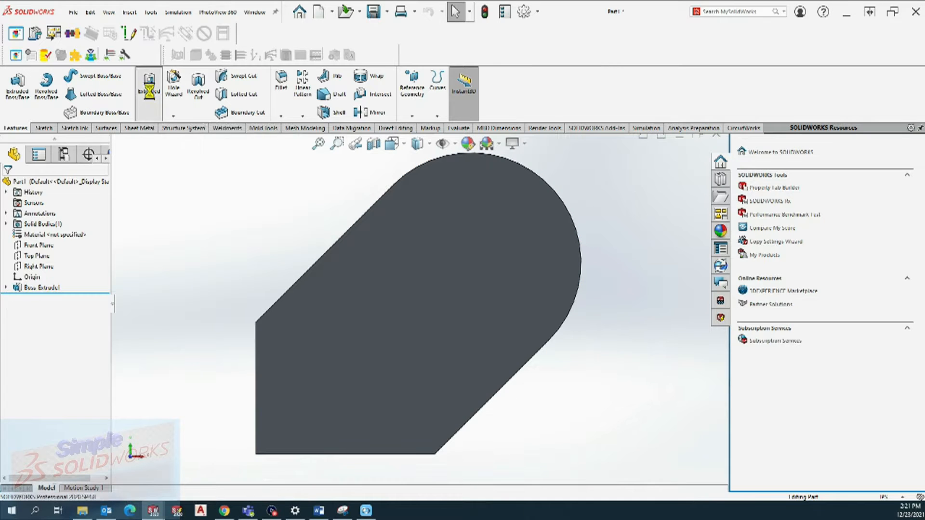
pyautogui.click(482, 251)
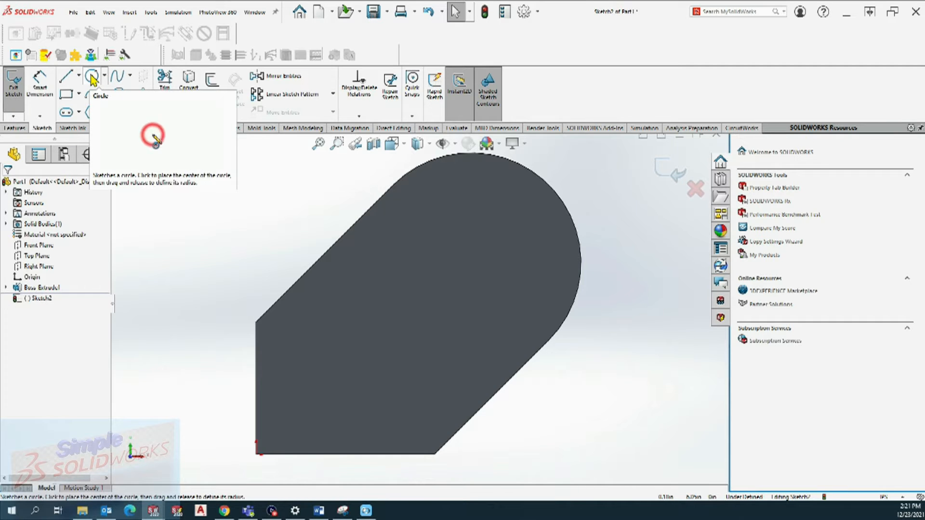
# Sketch a circle about 1.79 in in diameter, concentric with the plate's rounded end
pyautogui.click(92, 77)
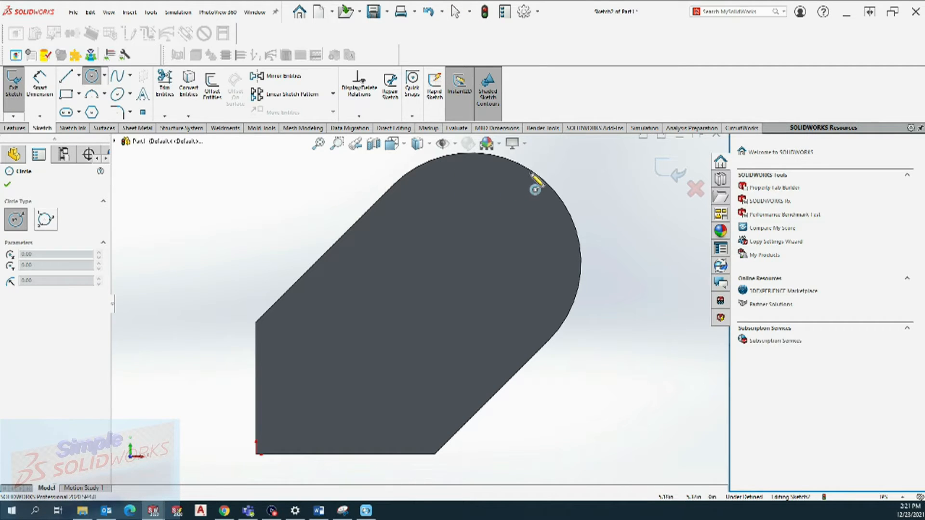
pyautogui.click(471, 262)
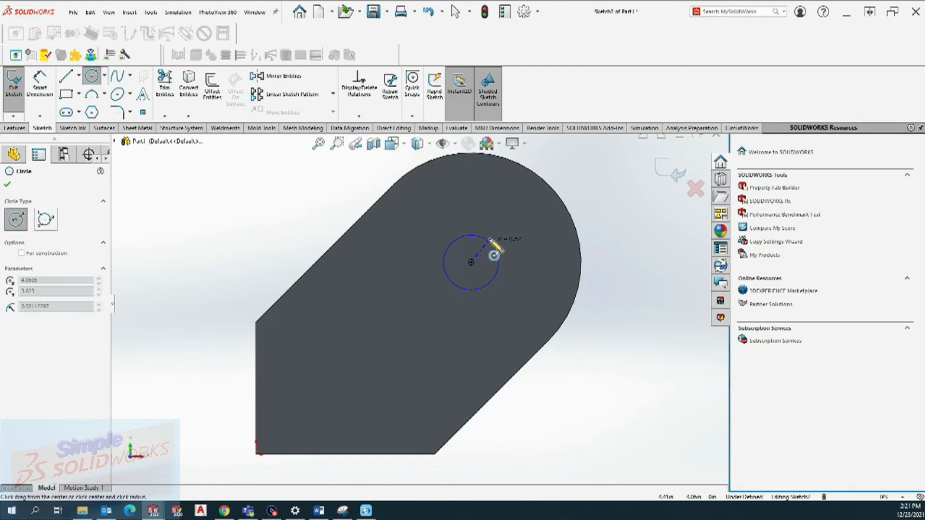
pyautogui.click(498, 225)
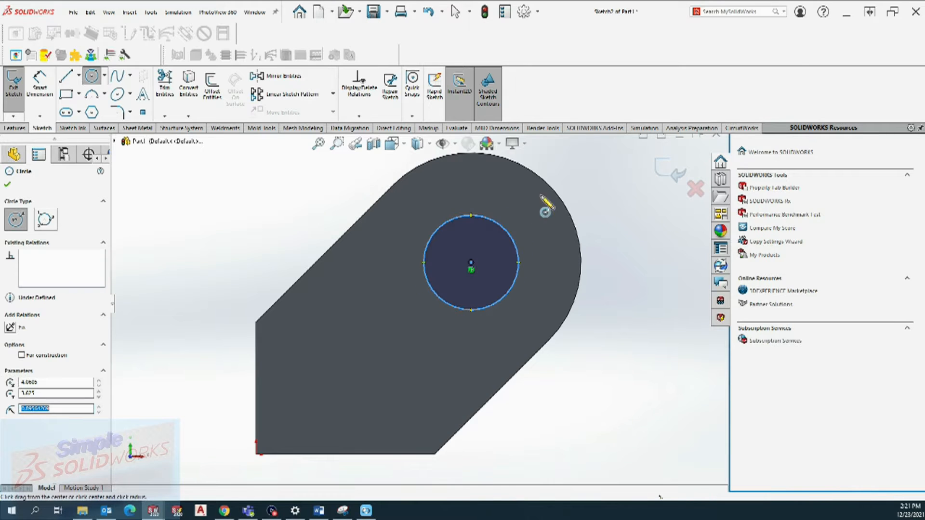
# Dimension the circle's diameter and set it to 1.75 in
pyautogui.click(47, 94)
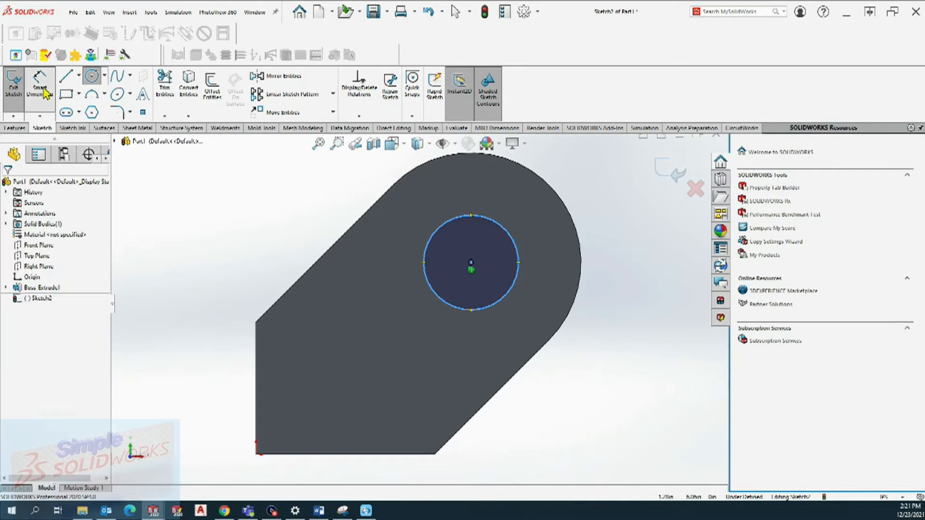
pyautogui.click(466, 237)
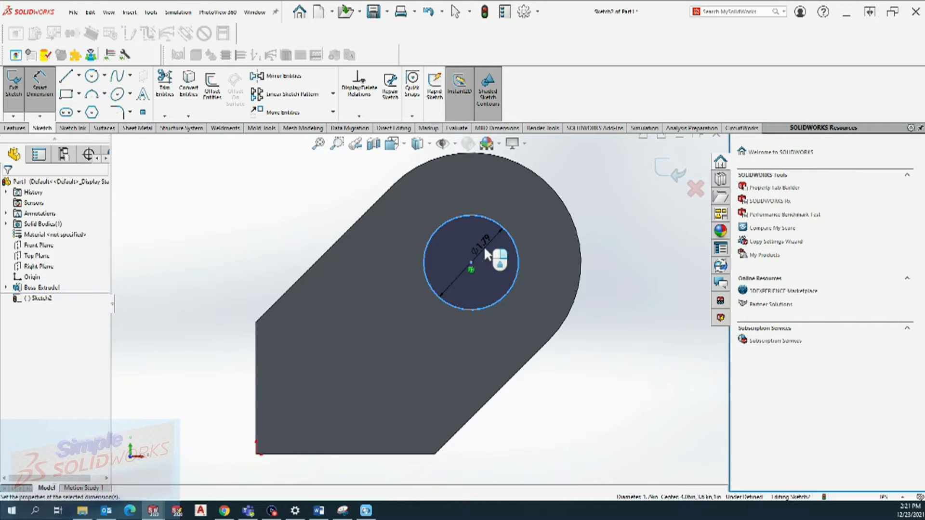
pyautogui.click(484, 249)
pyautogui.write('1.75')
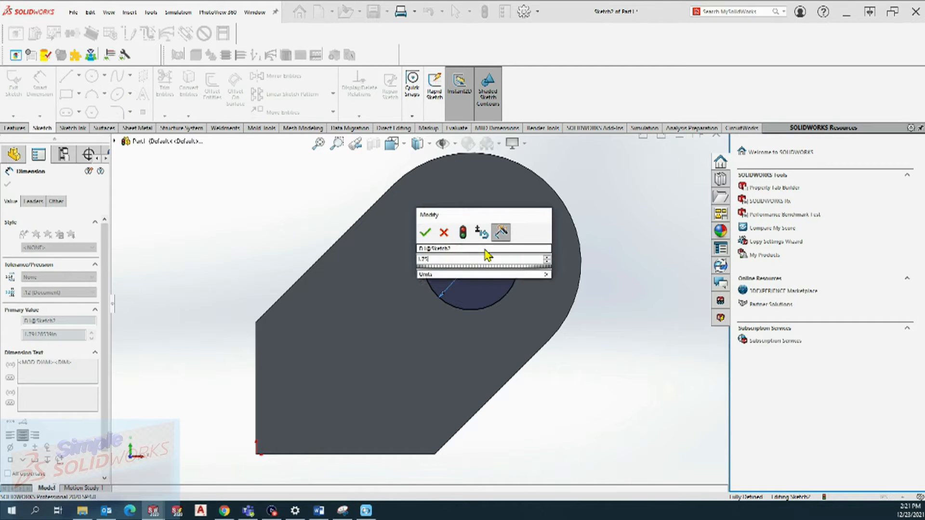
pyautogui.press('Return')
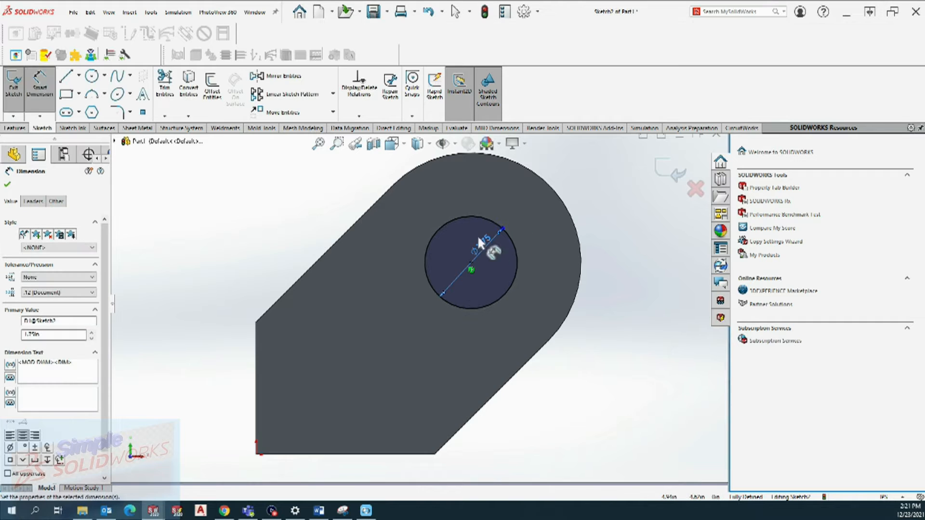
# Finish the circle sketch and cut it into the plate as a Blind extruded cut 1 in deep
pyautogui.moveTo(438, 215); pyautogui.dragTo(473, 236, button='middle')
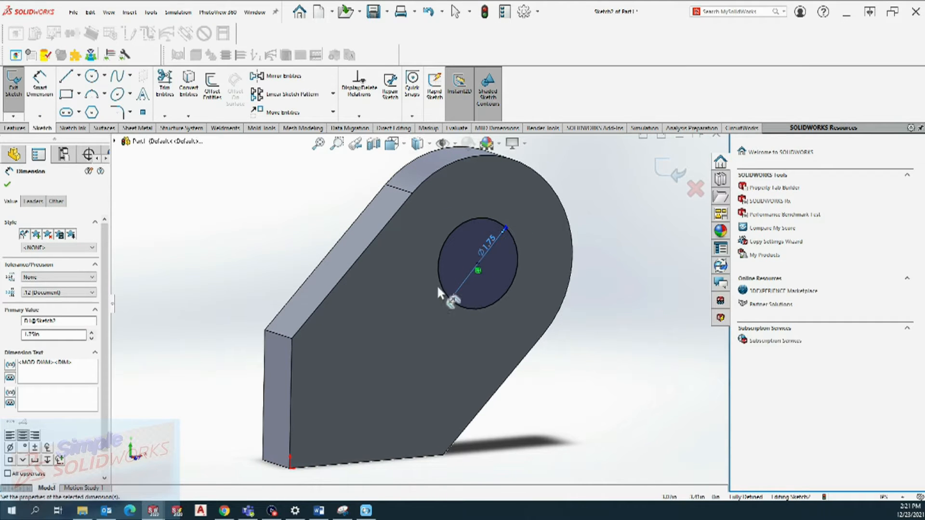
pyautogui.scroll(-3, 500, 238)
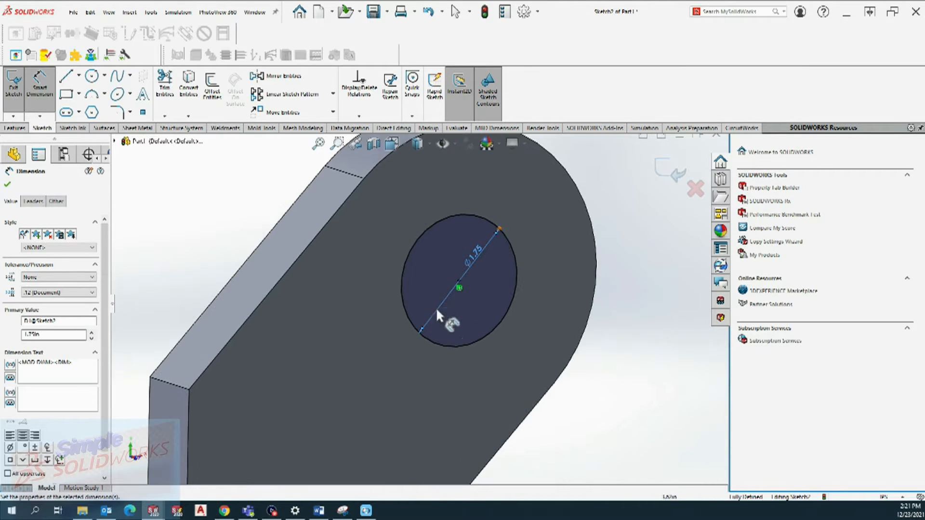
pyautogui.click(459, 289)
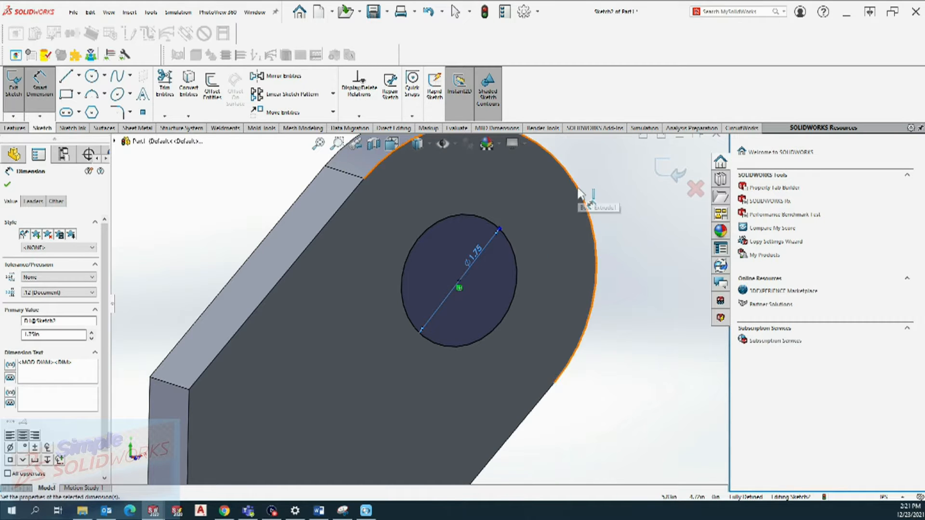
pyautogui.scroll(1, 534, 214)
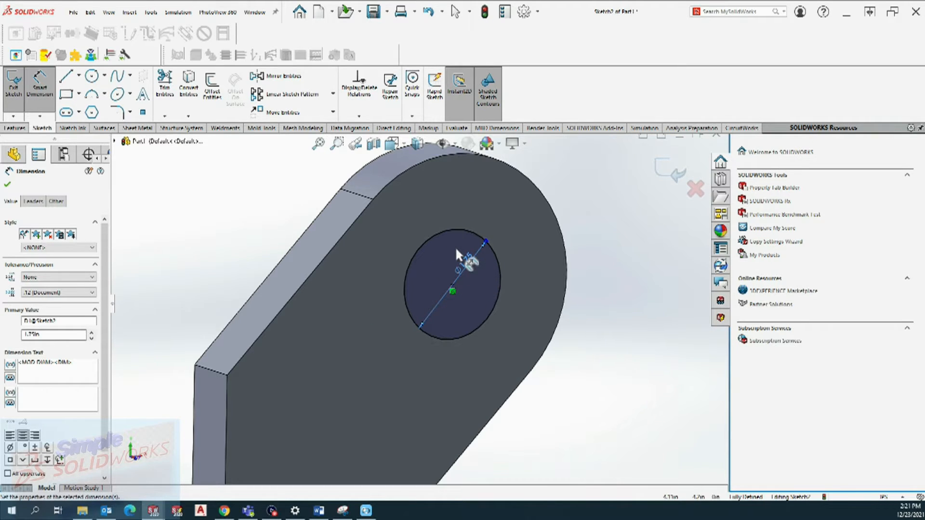
pyautogui.click(664, 168)
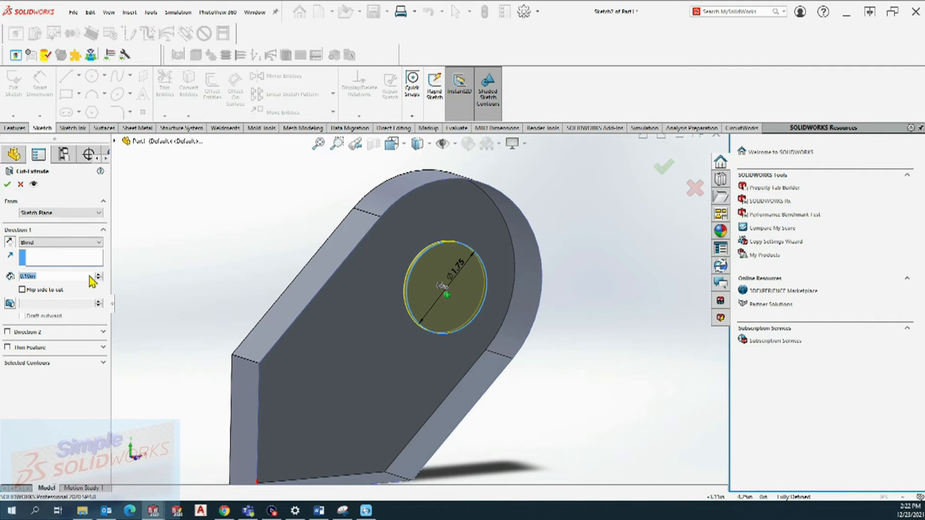
pyautogui.moveTo(293, 215)
pyautogui.mouseDown(button='middle')
pyautogui.moveTo(328, 213)
pyautogui.moveTo(290, 220)
pyautogui.moveTo(299, 232)
pyautogui.mouseUp(button='middle')
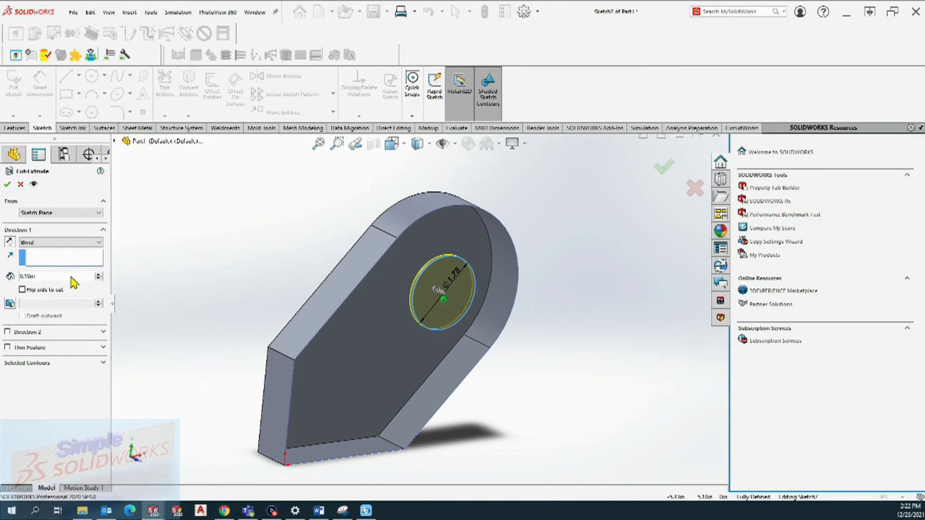
pyautogui.doubleClick(33, 276)
pyautogui.write('1')
pyautogui.press('Return')
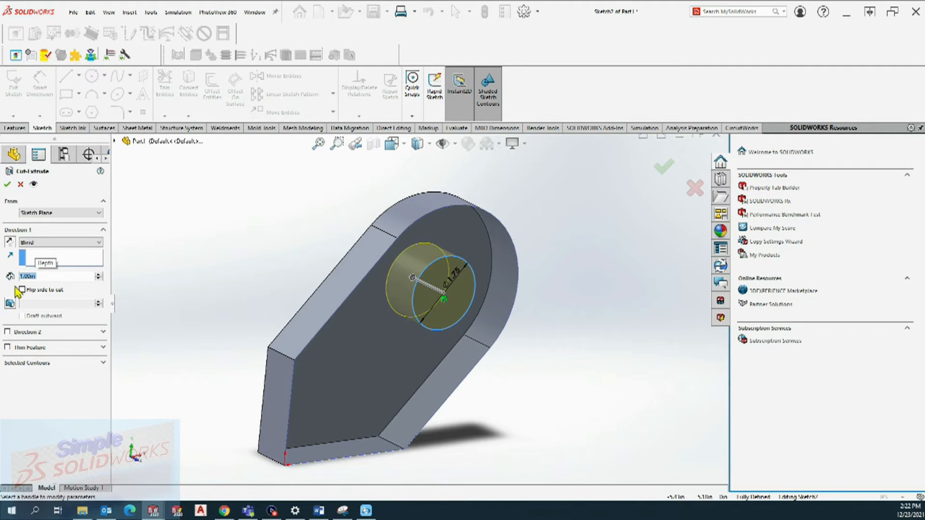
pyautogui.moveTo(282, 270)
pyautogui.mouseDown(button='middle')
pyautogui.moveTo(333, 268)
pyautogui.moveTo(279, 260)
pyautogui.mouseUp(button='middle')
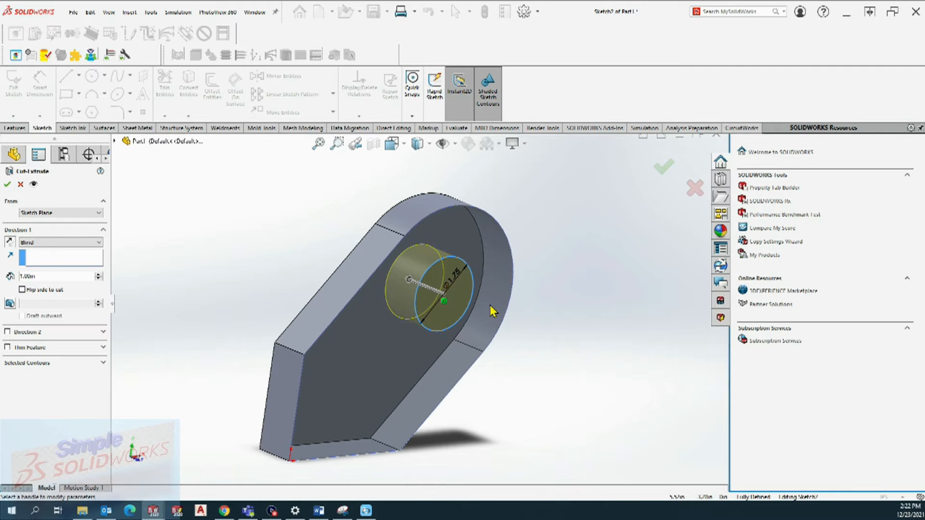
pyautogui.moveTo(515, 297); pyautogui.dragTo(534, 299, button='middle')
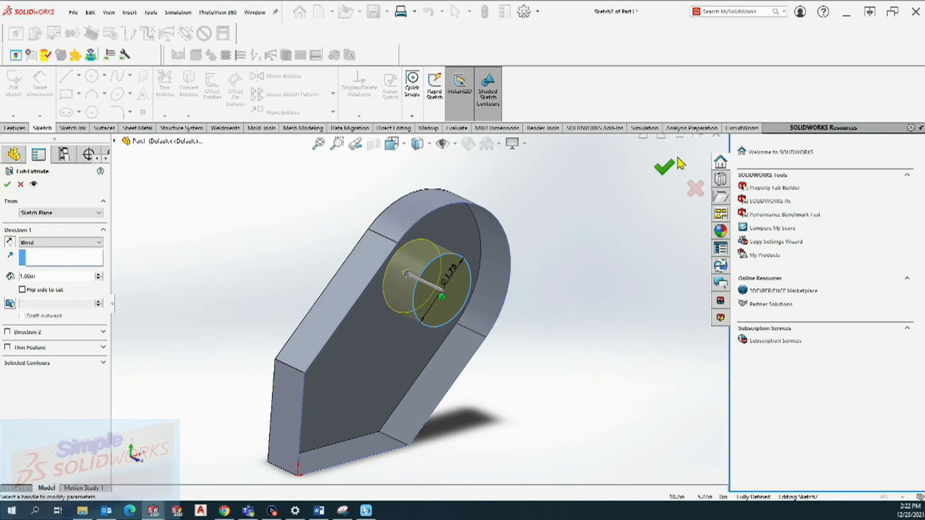
pyautogui.click(663, 171)
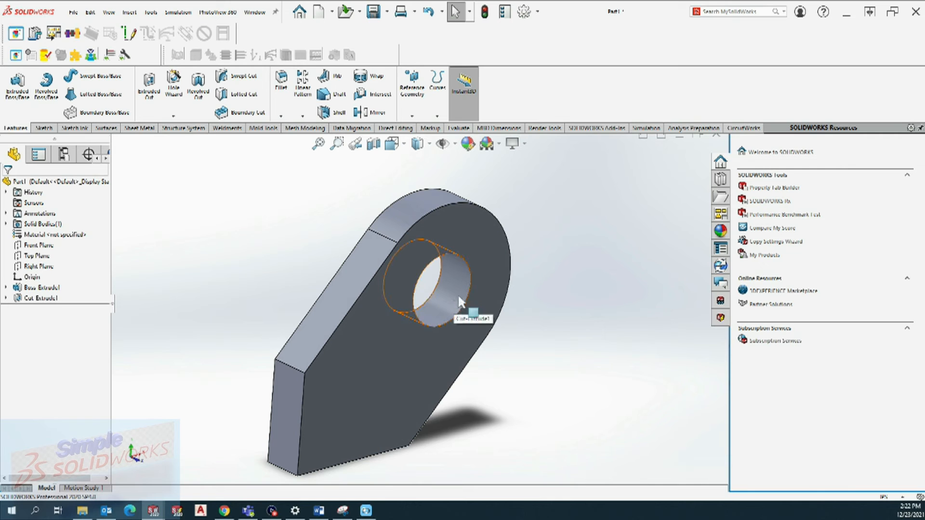
# Inspect the dimensions of the plate's extrusion and of the hole cut by selecting their faces
pyautogui.moveTo(545, 306); pyautogui.dragTo(527, 308, button='middle')
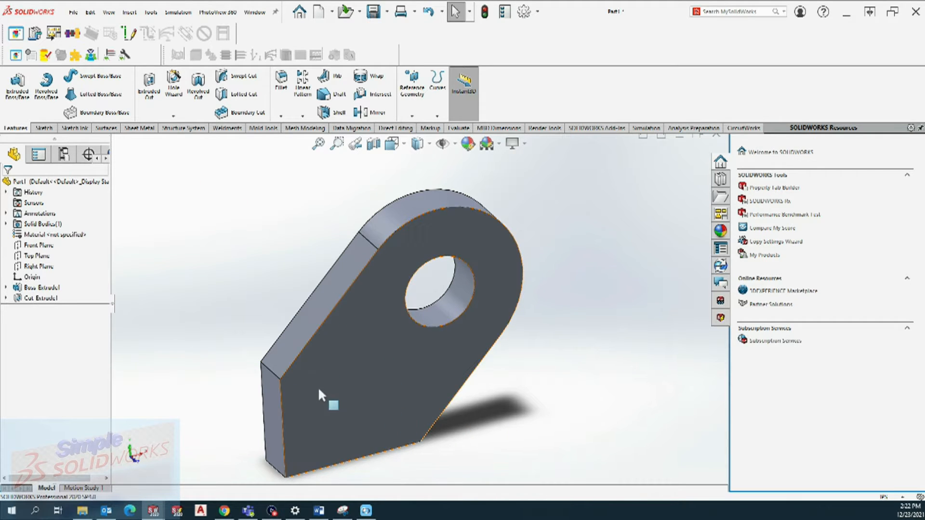
pyautogui.click(286, 359)
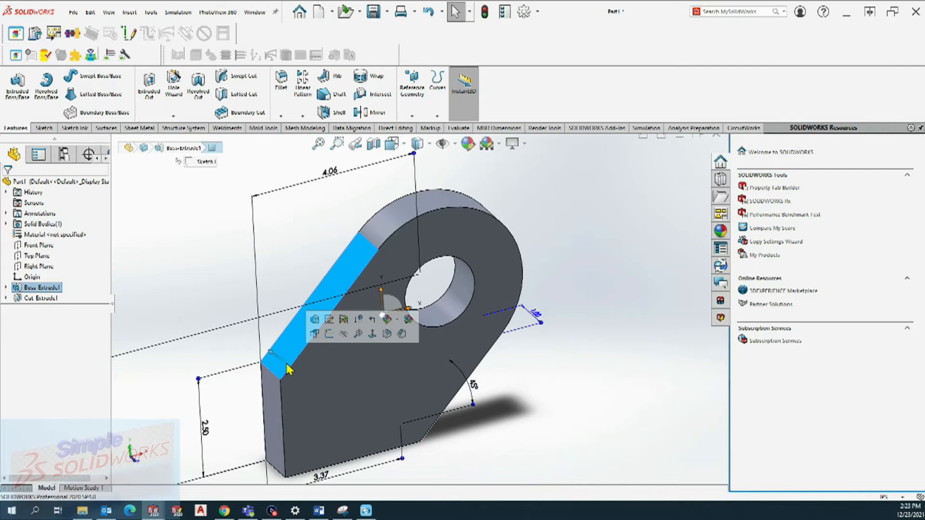
pyautogui.click(578, 355)
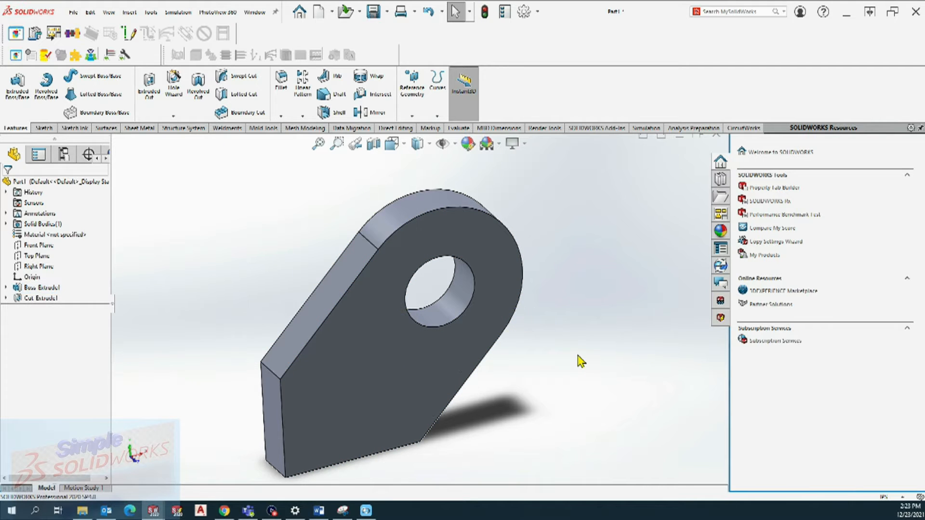
pyautogui.click(474, 348)
pyautogui.moveTo(555, 359); pyautogui.dragTo(541, 316, button='middle')
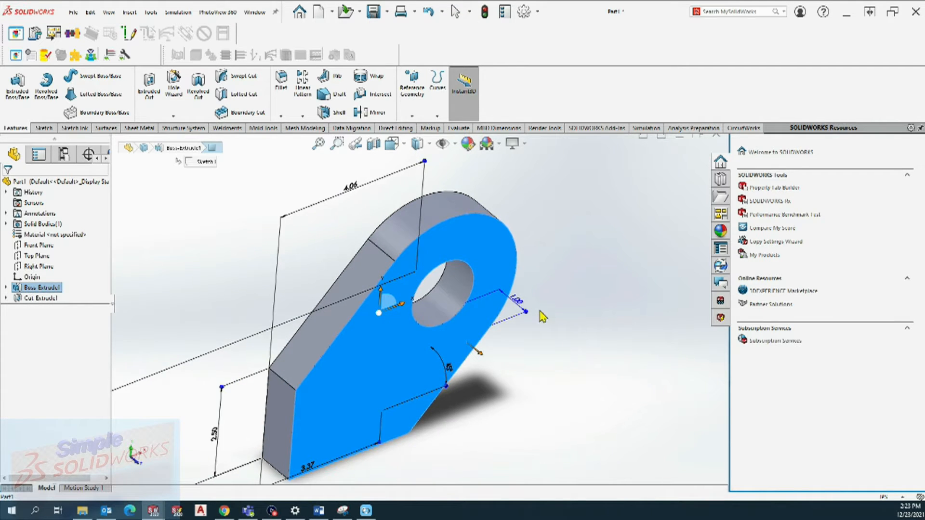
pyautogui.scroll(-3, 527, 316)
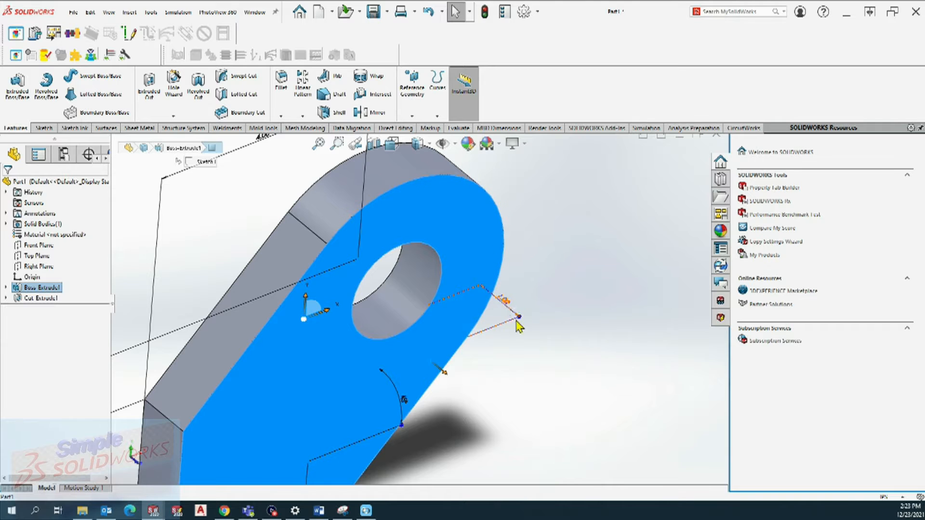
pyautogui.scroll(3, 532, 352)
pyautogui.click(513, 350)
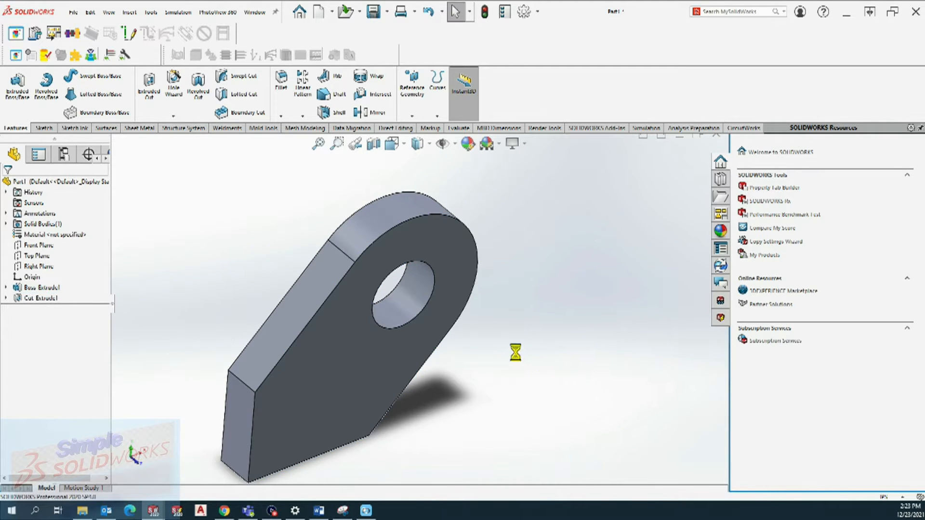
pyautogui.click(399, 310)
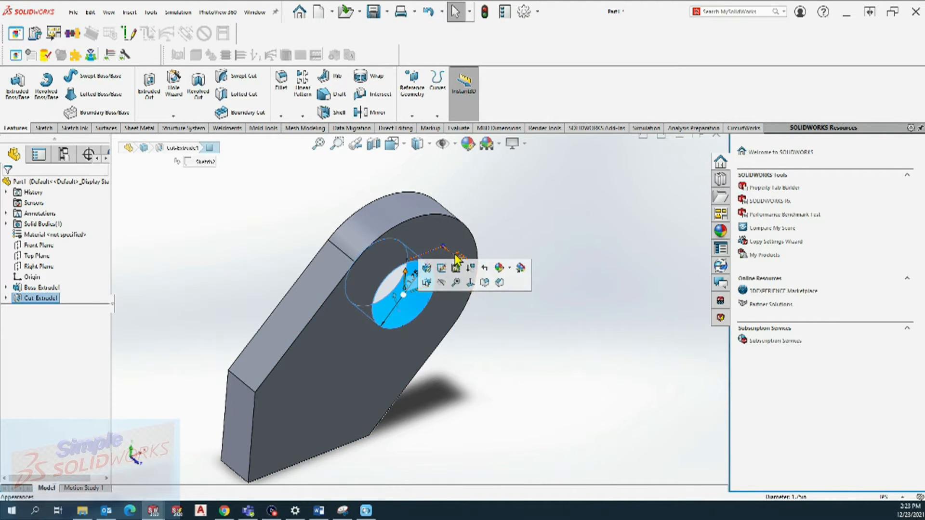
# Try a greater thickness for the plate, check how deep the blind hole cuts, and undo the thickness change
pyautogui.click(546, 354)
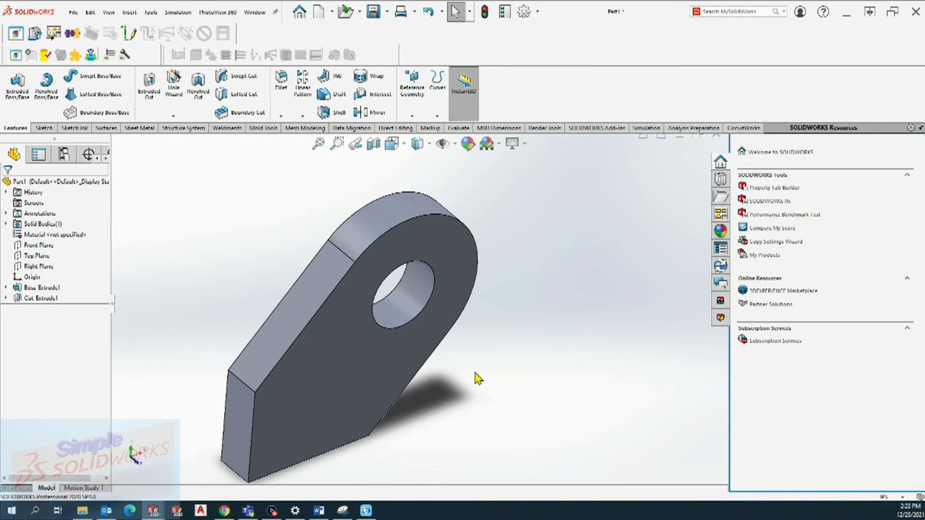
pyautogui.scroll(2, 474, 373)
pyautogui.scroll(-1, 233, 300)
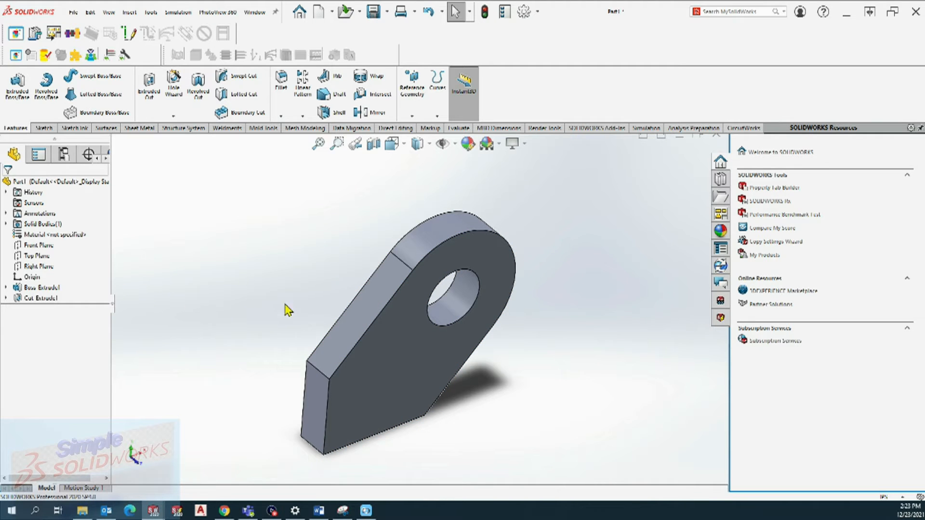
pyautogui.click(382, 376)
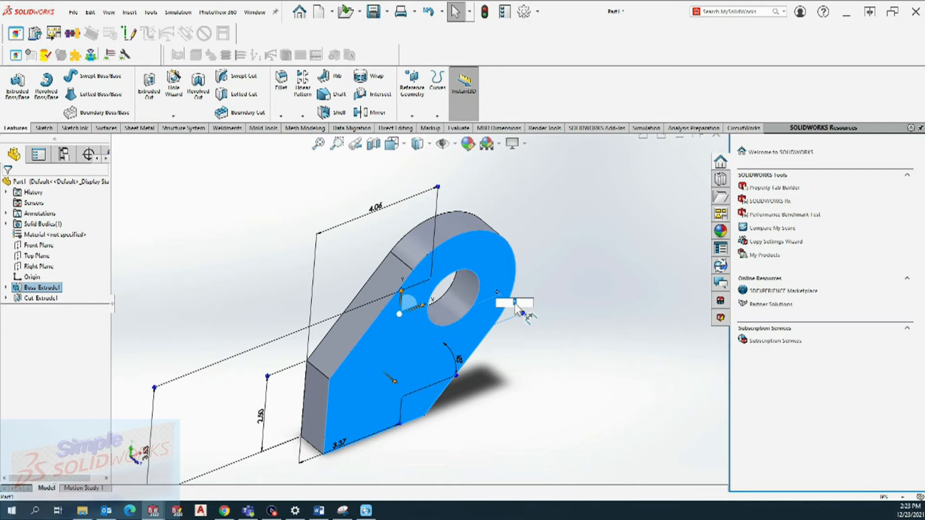
pyautogui.click(595, 249)
pyautogui.moveTo(595, 250)
pyautogui.mouseDown(button='middle')
pyautogui.moveTo(576, 216)
pyautogui.moveTo(491, 197)
pyautogui.moveTo(533, 204)
pyautogui.moveTo(588, 185)
pyautogui.moveTo(593, 235)
pyautogui.moveTo(584, 238)
pyautogui.mouseUp(button='middle')
pyautogui.scroll(-2, 460, 303)
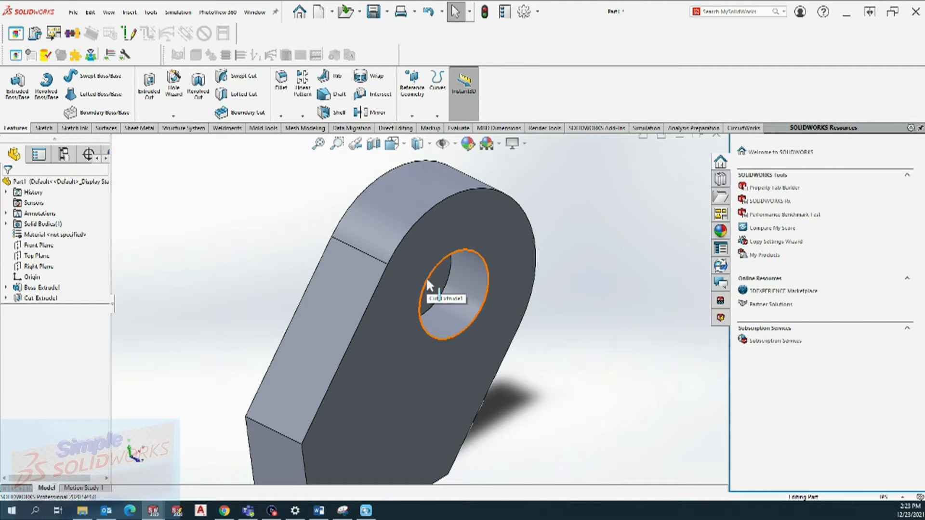
pyautogui.click(428, 12)
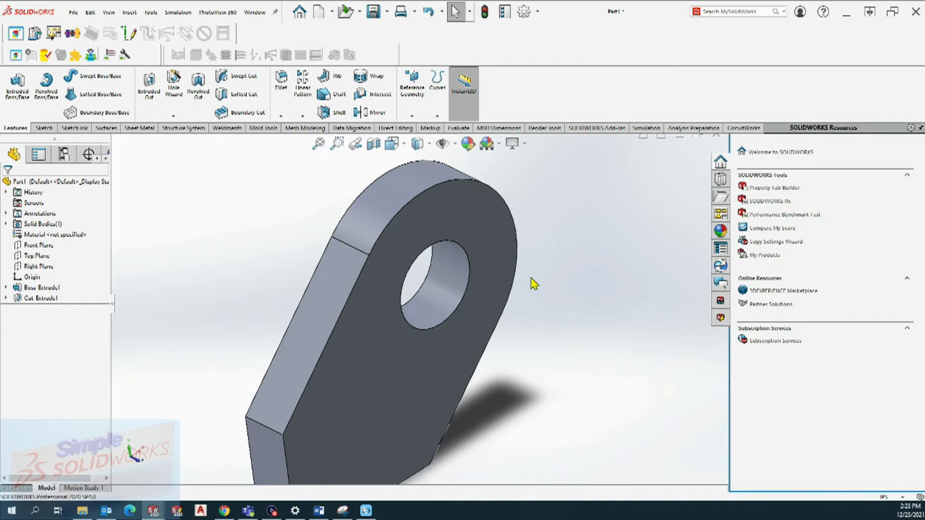
# Edit the hole's extruded cut so its end condition is Up To Surface, ending at the plate's back face
pyautogui.scroll(1, 515, 359)
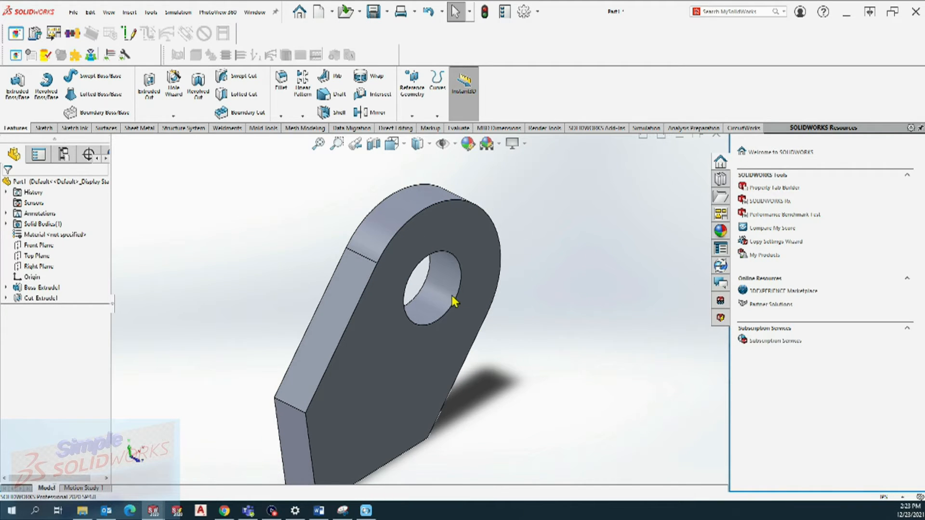
pyautogui.moveTo(502, 310); pyautogui.dragTo(485, 326, button='middle')
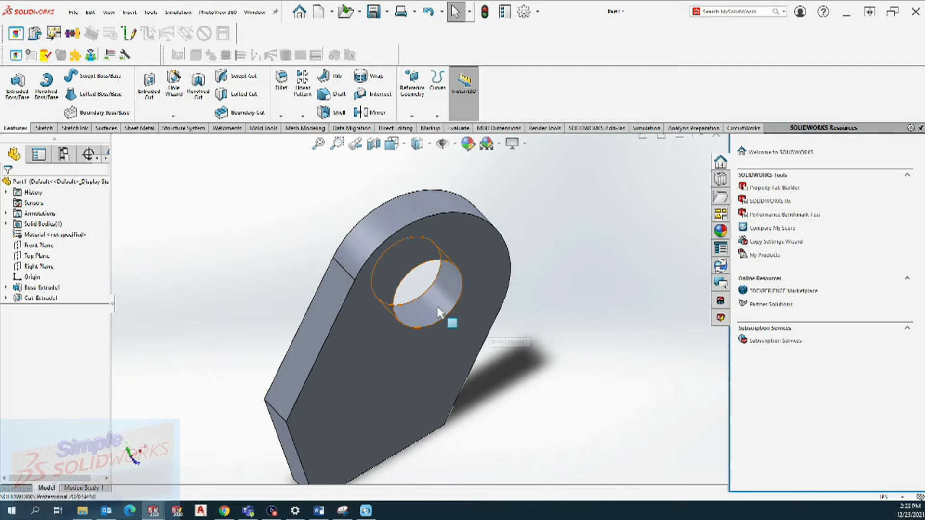
pyautogui.rightClick(49, 305)
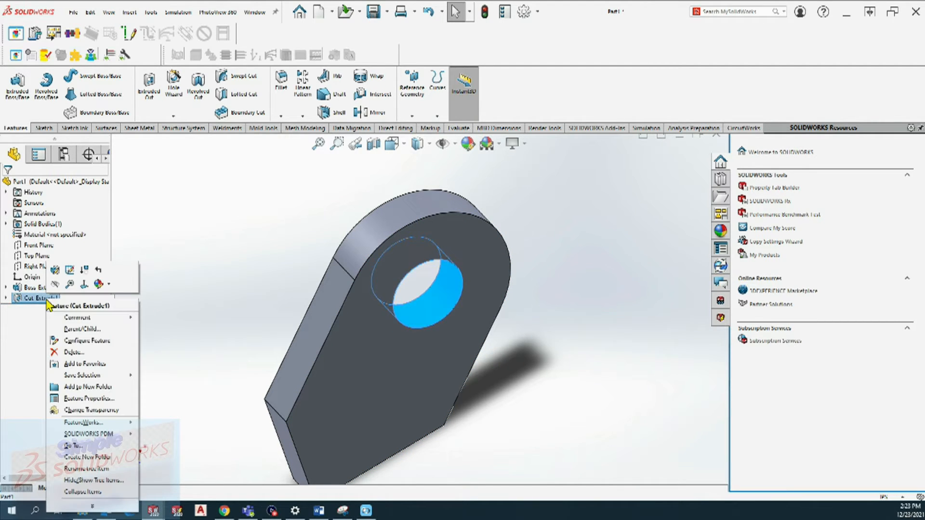
pyautogui.click(55, 270)
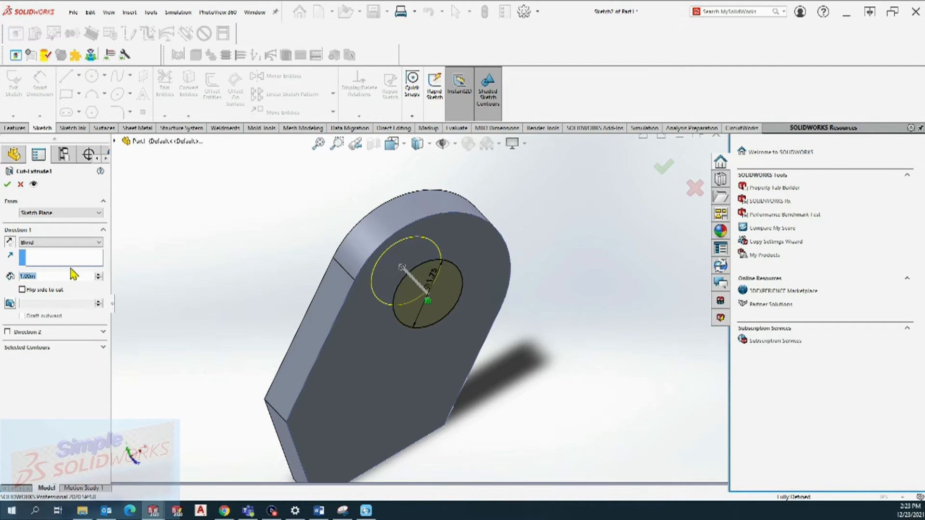
pyautogui.moveTo(298, 267); pyautogui.dragTo(177, 273, button='middle')
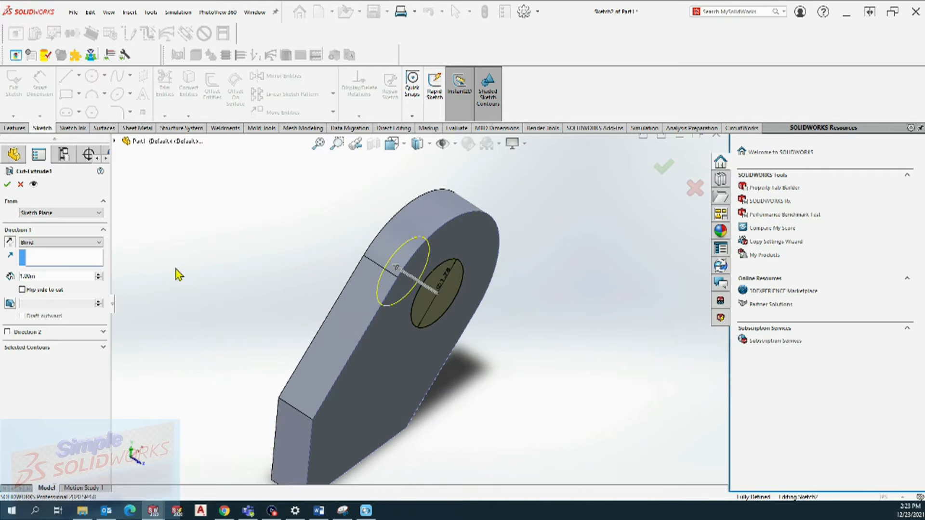
pyautogui.click(57, 243)
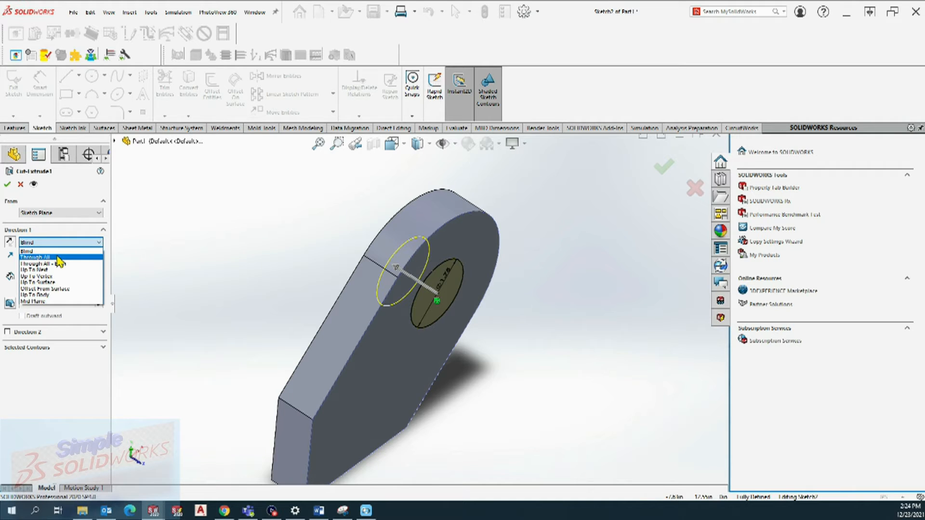
pyautogui.click(64, 283)
pyautogui.moveTo(228, 256); pyautogui.dragTo(207, 280, button='middle')
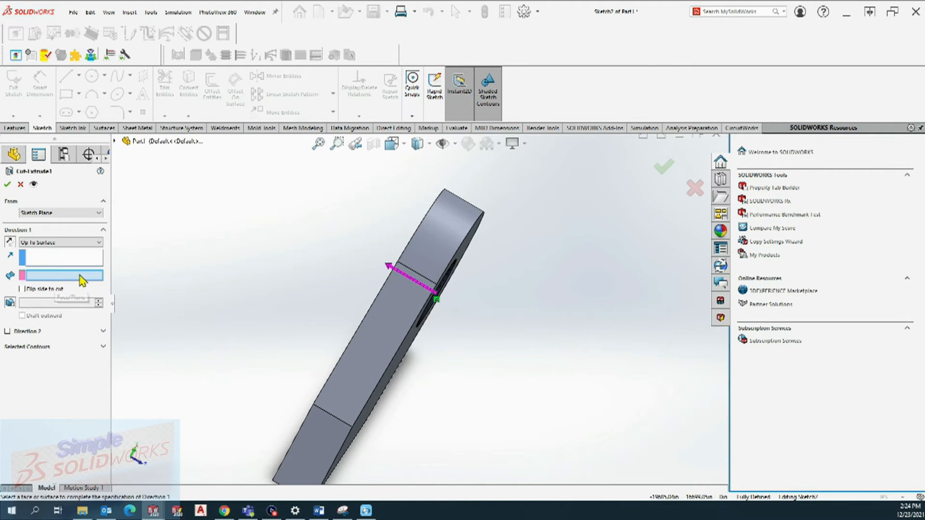
pyautogui.moveTo(207, 275); pyautogui.dragTo(217, 265, button='middle')
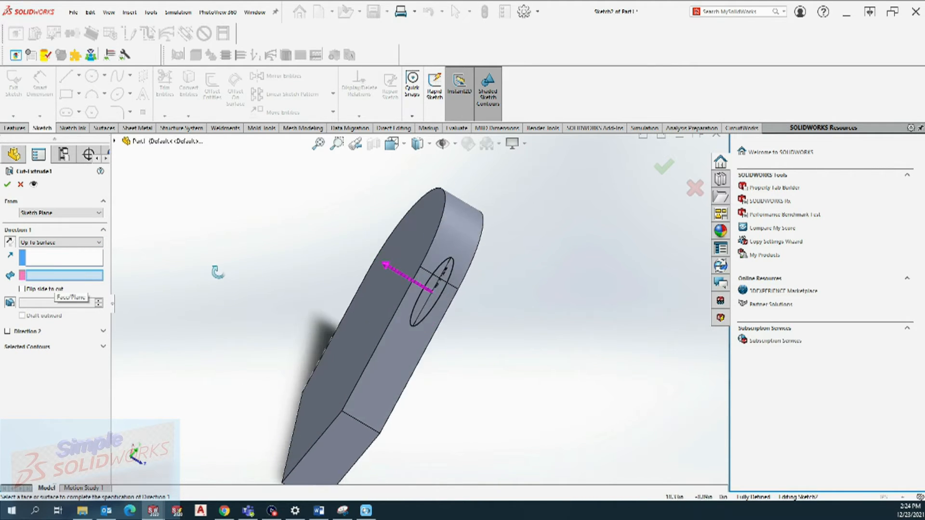
pyautogui.click(370, 312)
pyautogui.moveTo(304, 268); pyautogui.dragTo(246, 244, button='middle')
pyautogui.scroll(2, 236, 275)
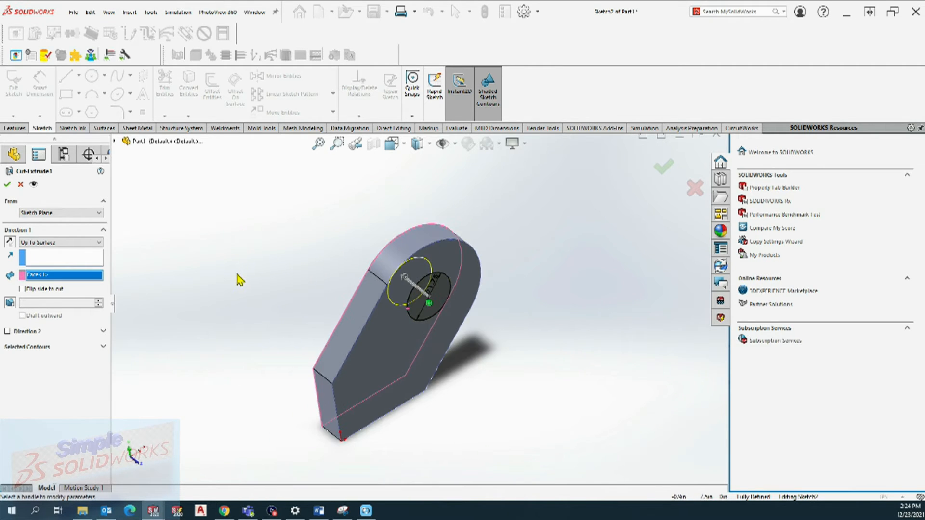
pyautogui.click(667, 172)
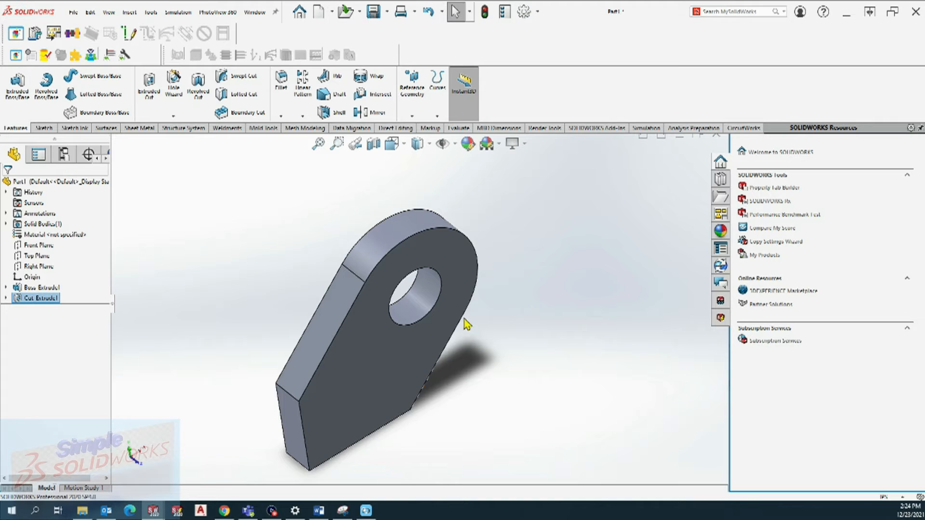
# Set the plate's thickness to 2 in and check that the hole cut still reaches the back face
pyautogui.click(383, 387)
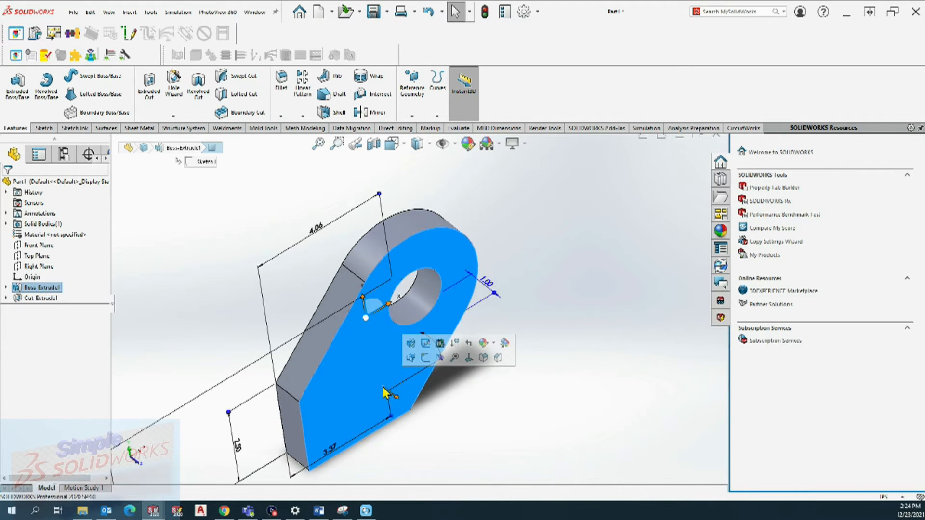
pyautogui.click(491, 284)
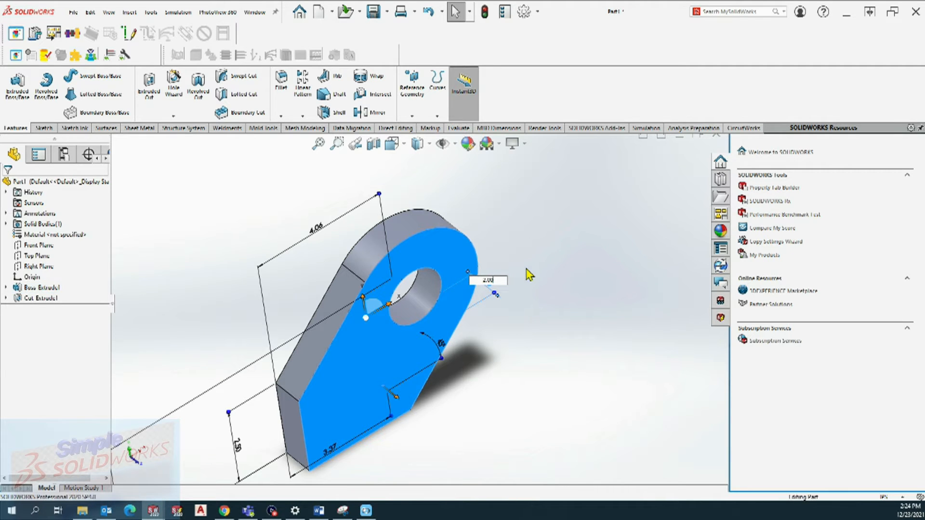
pyautogui.press('Return')
pyautogui.moveTo(547, 230); pyautogui.dragTo(540, 185, button='middle')
pyautogui.scroll(-3, 444, 299)
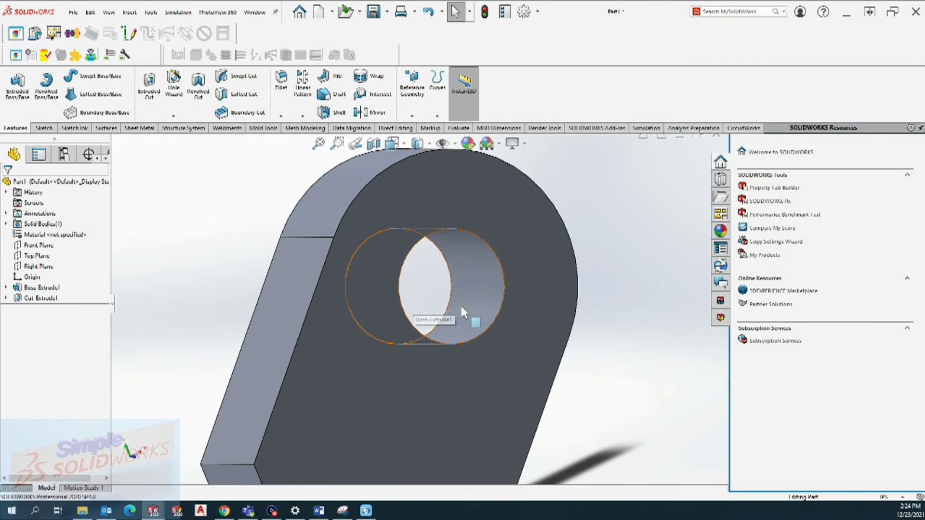
pyautogui.scroll(2, 461, 307)
pyautogui.moveTo(440, 311); pyautogui.dragTo(448, 337, button='middle')
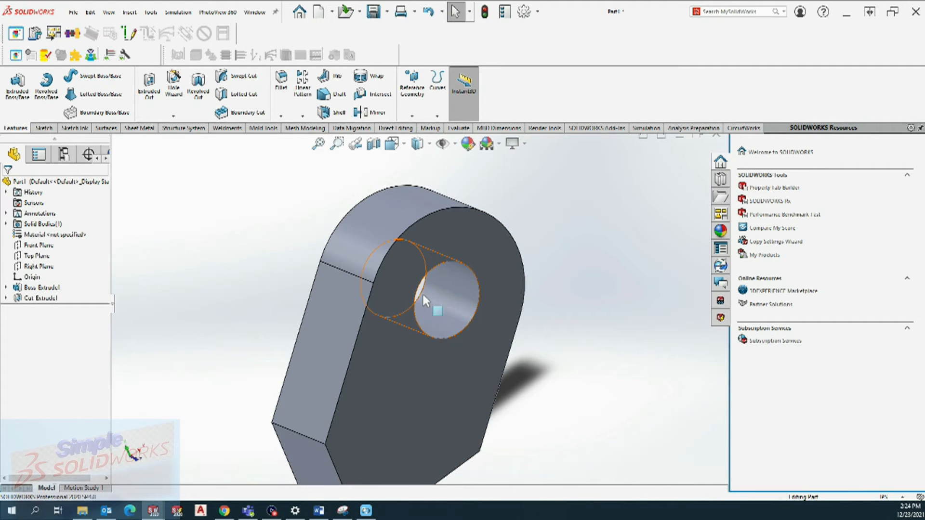
# Edit the plate's boss extrusion and set its Blind depth to 1 in
pyautogui.rightClick(55, 288)
pyautogui.click(74, 256)
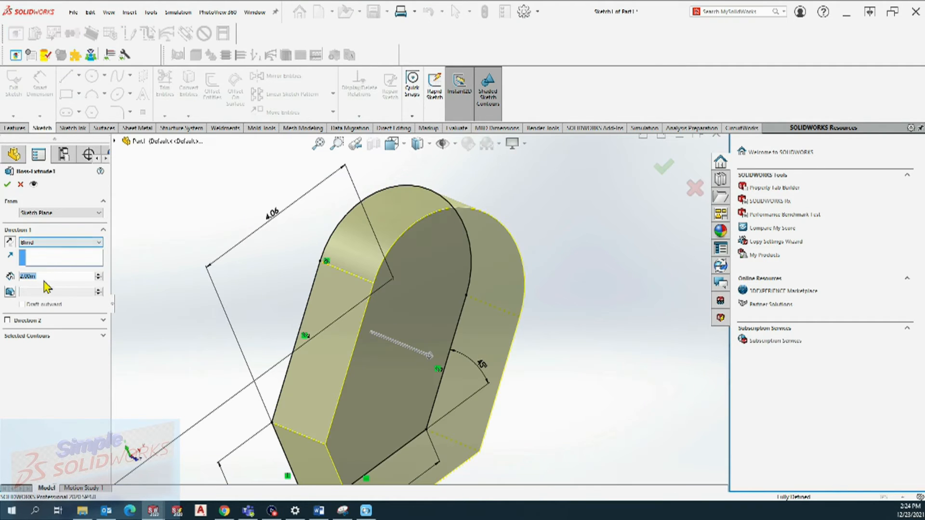
pyautogui.write('1')
pyautogui.press('Return')
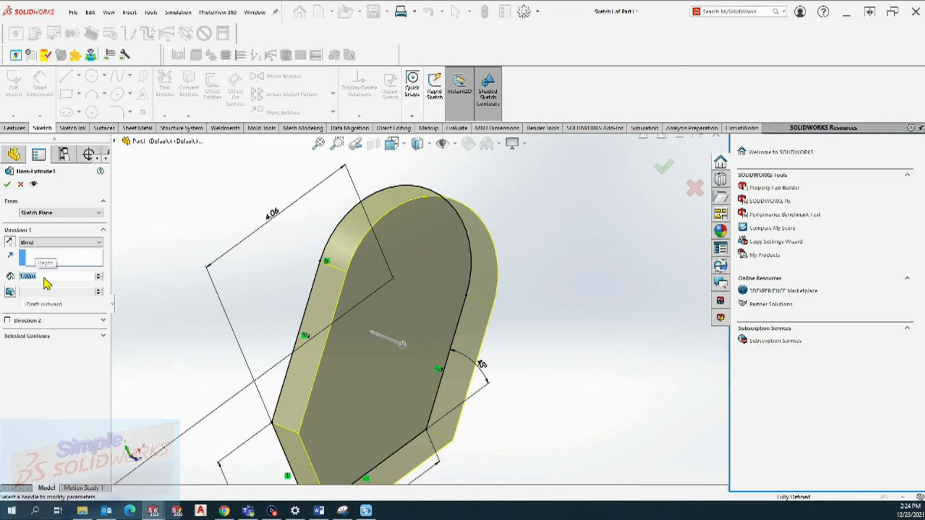
pyautogui.click(663, 168)
pyautogui.scroll(5, 570, 275)
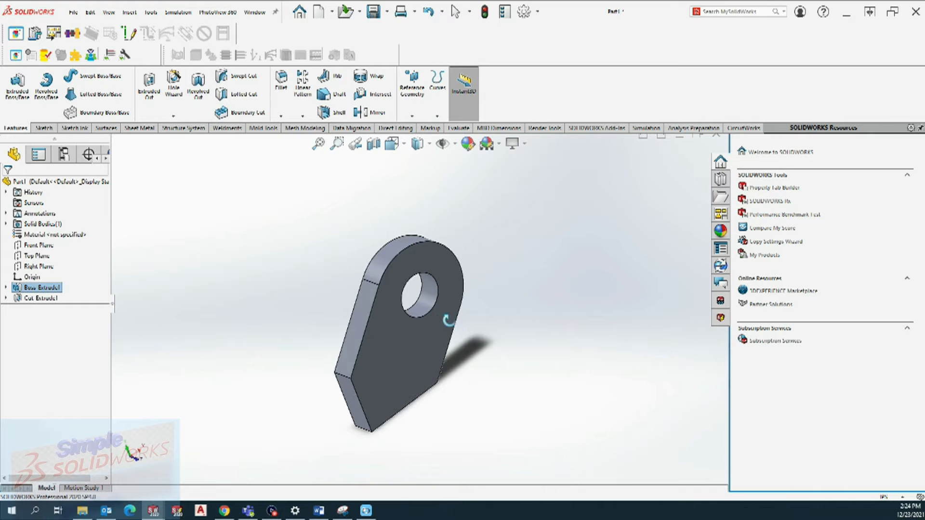
# View the plate normal to its lower narrow side face and start an Extruded Cut sketch on that face
pyautogui.scroll(-2, 465, 344)
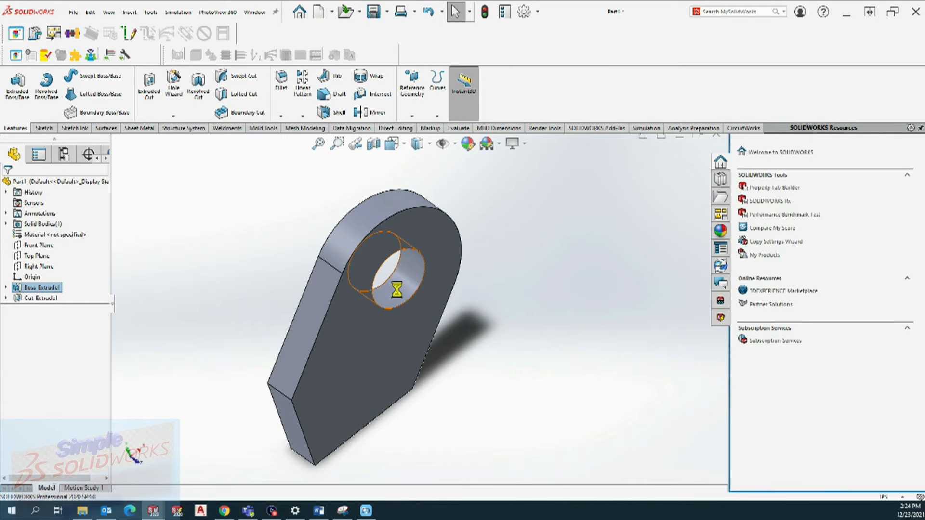
pyautogui.moveTo(507, 337); pyautogui.dragTo(513, 281, button='middle')
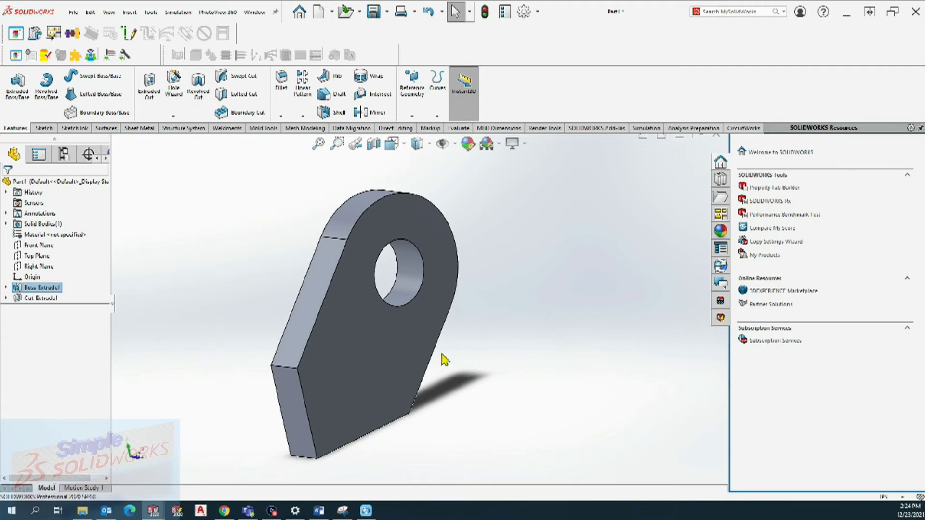
pyautogui.click(295, 403)
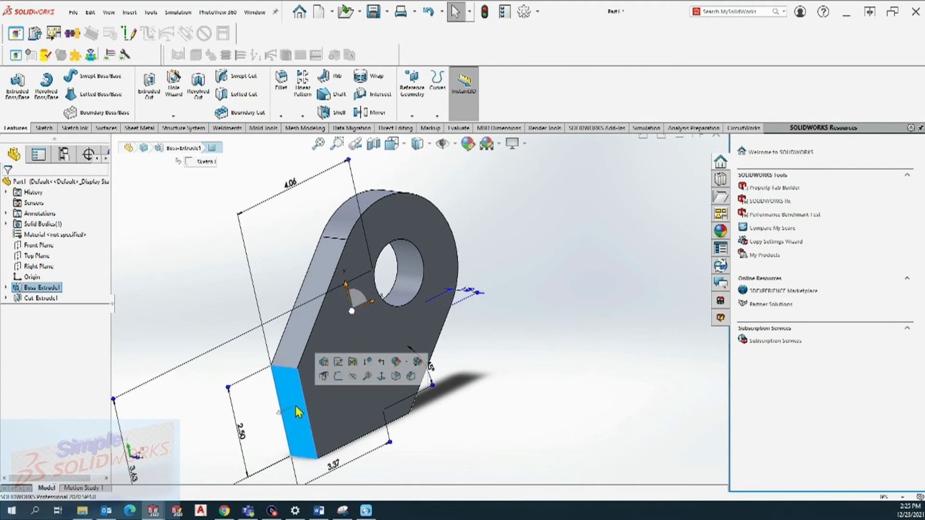
pyautogui.click(381, 376)
pyautogui.click(547, 383)
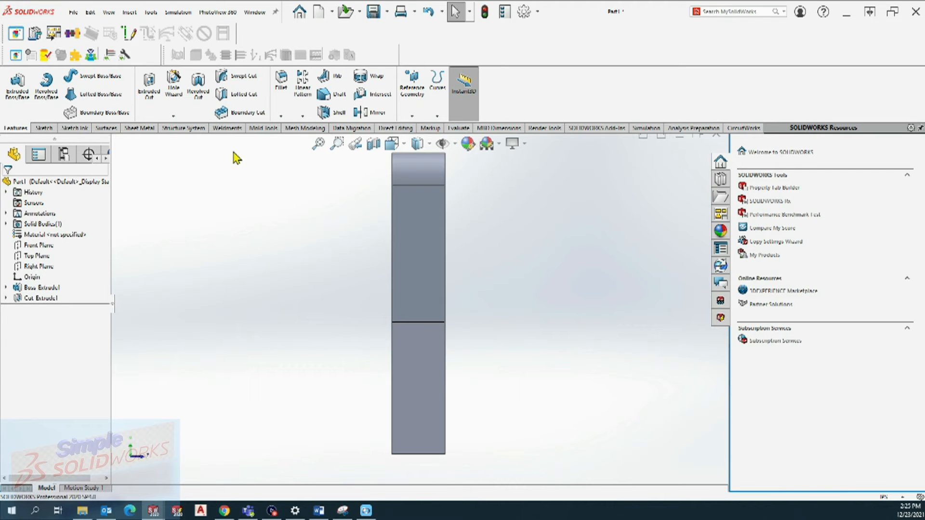
pyautogui.click(153, 91)
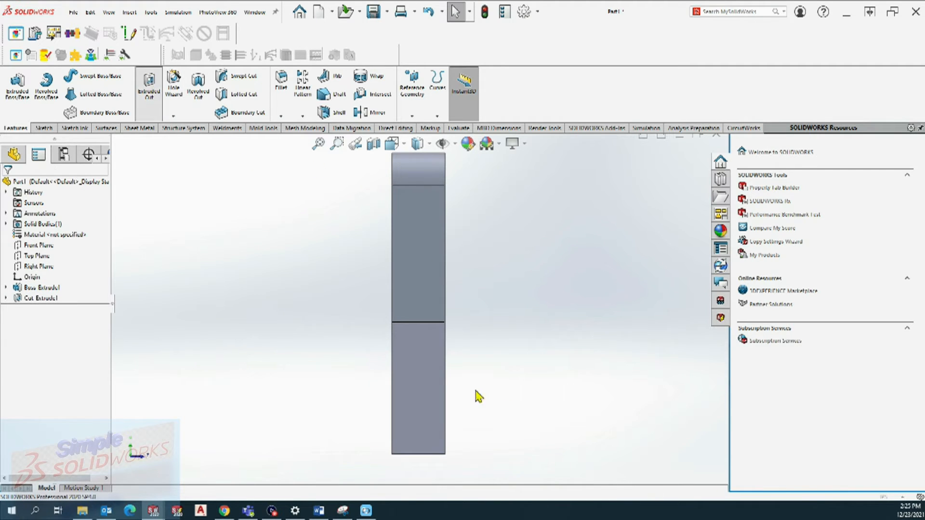
pyautogui.click(436, 414)
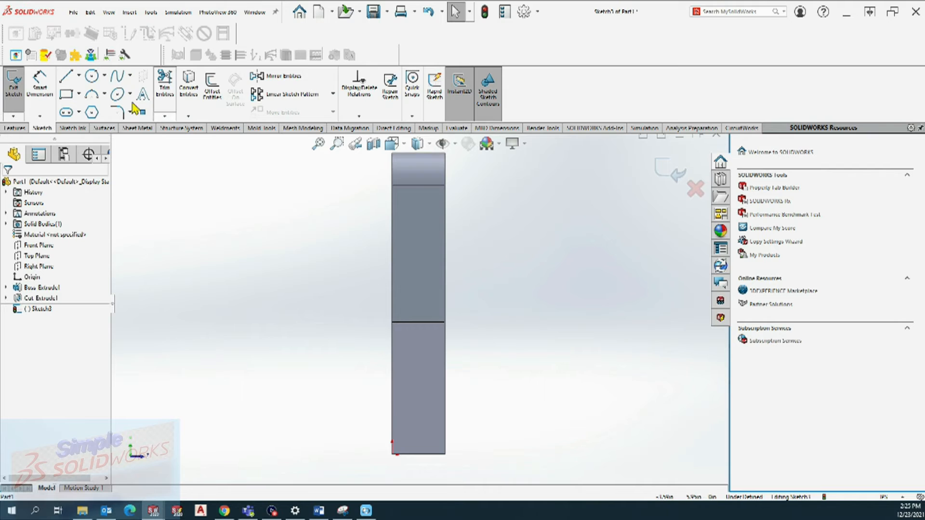
# Sketch a center rectangle about 0.4 in wide and 1 in tall, centred on the midpoint of the side face's bottom edge
pyautogui.click(69, 97)
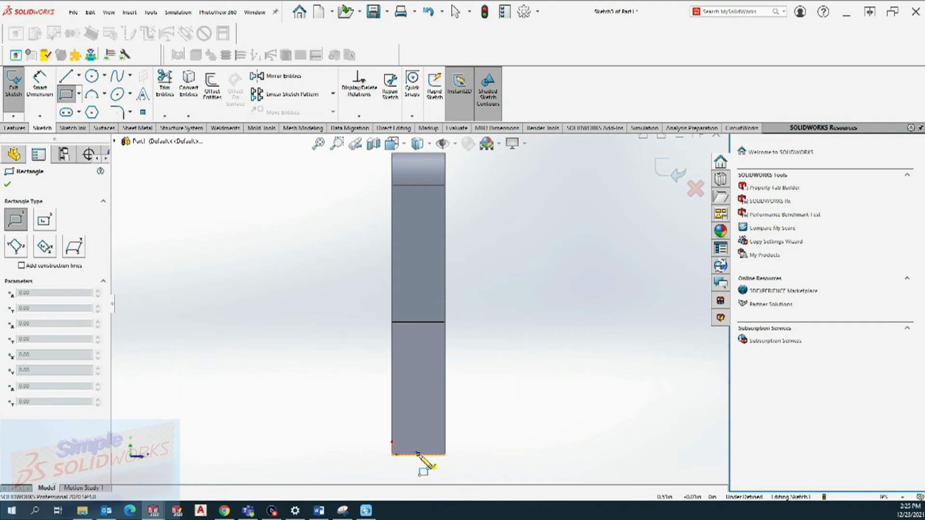
pyautogui.click(80, 94)
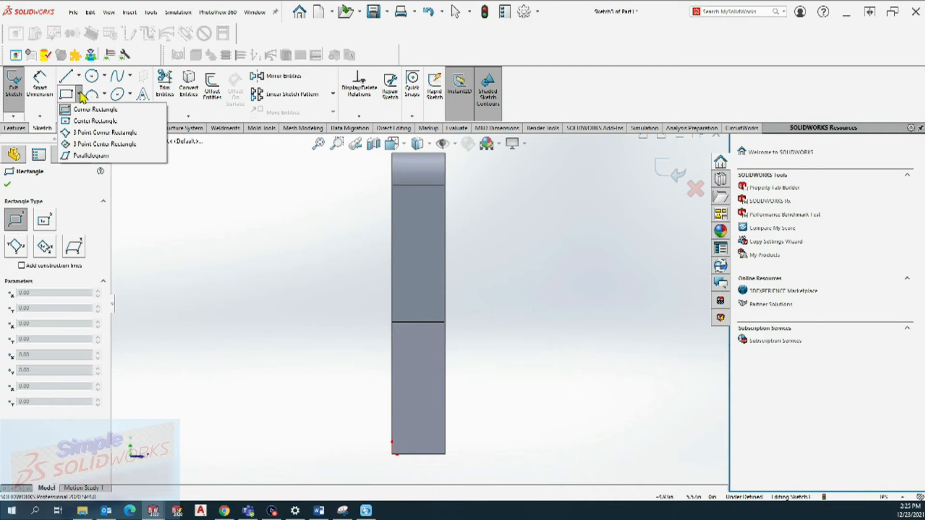
pyautogui.click(77, 121)
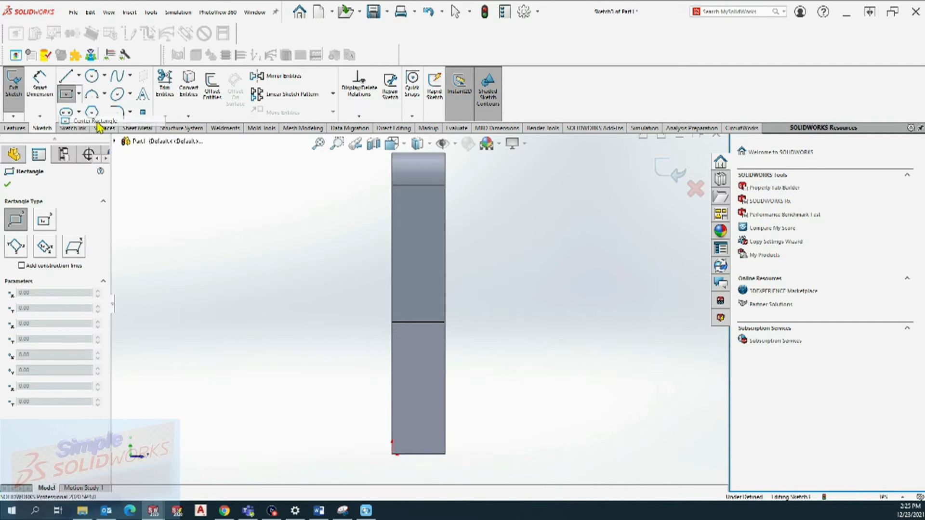
pyautogui.click(418, 454)
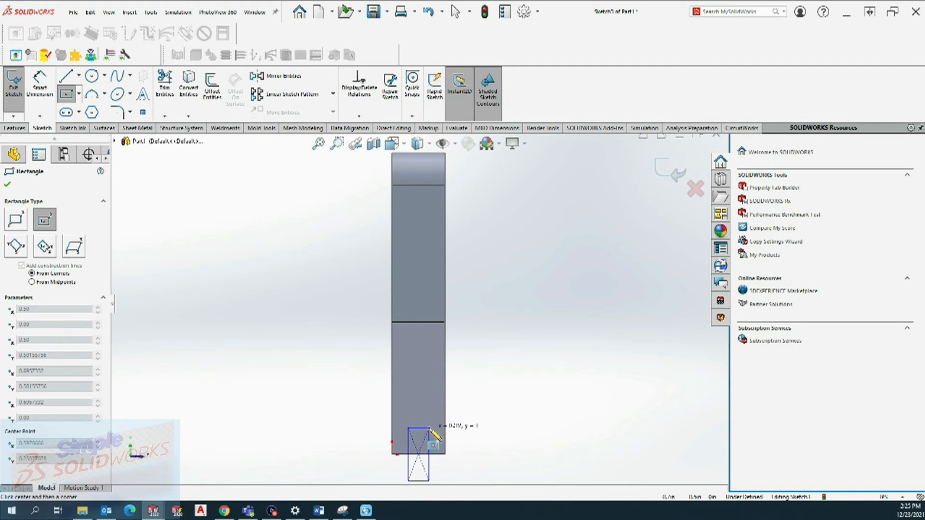
pyautogui.click(430, 428)
# Add a height dimension to the slot rectangle with Smart Dimension, placed beside the plate
pyautogui.moveTo(501, 427); pyautogui.dragTo(495, 377, button='middle')
pyautogui.click(40, 88)
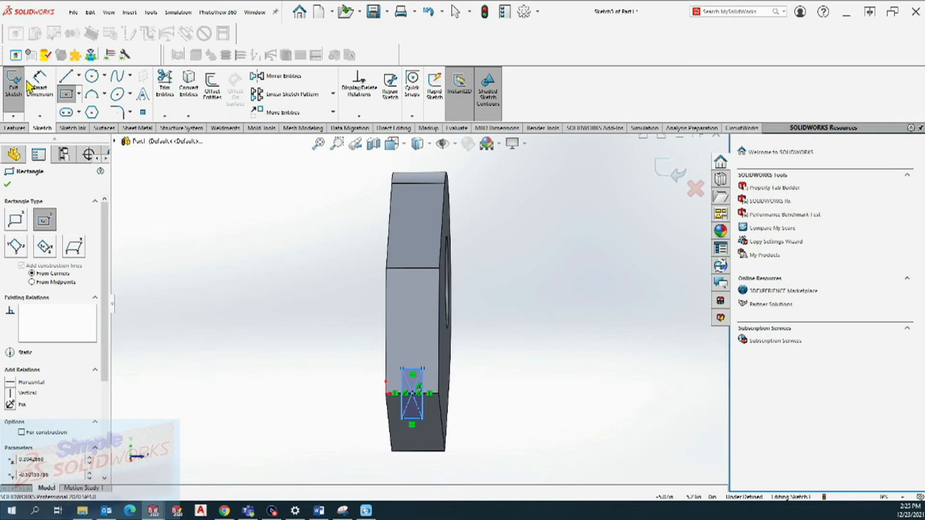
pyautogui.click(430, 389)
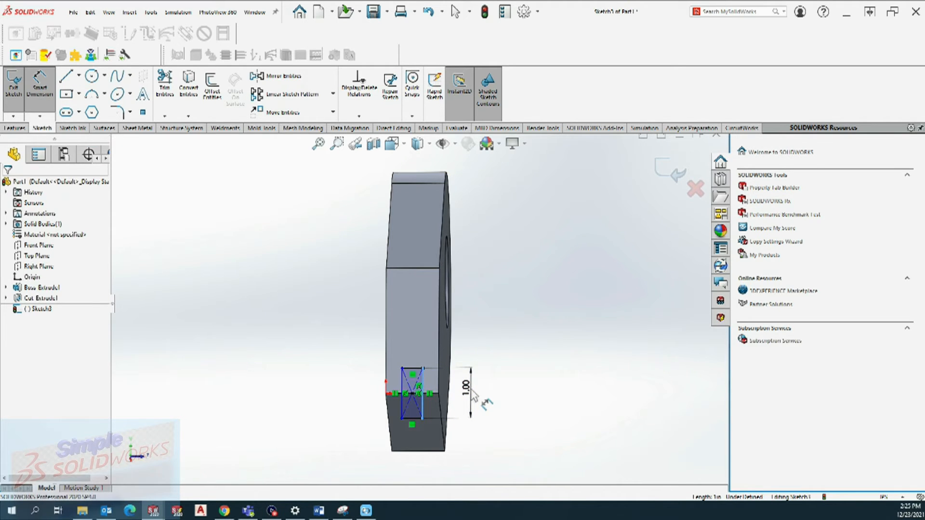
pyautogui.click(472, 391)
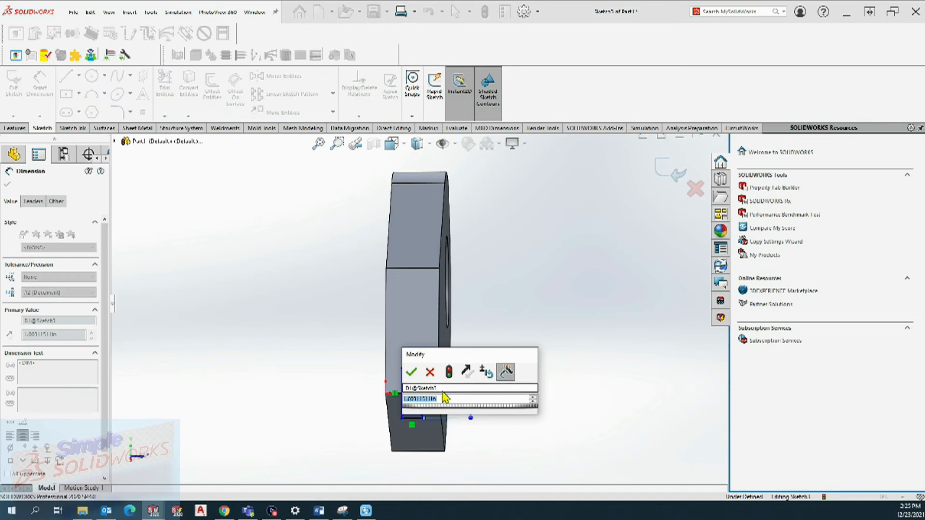
pyautogui.click(431, 376)
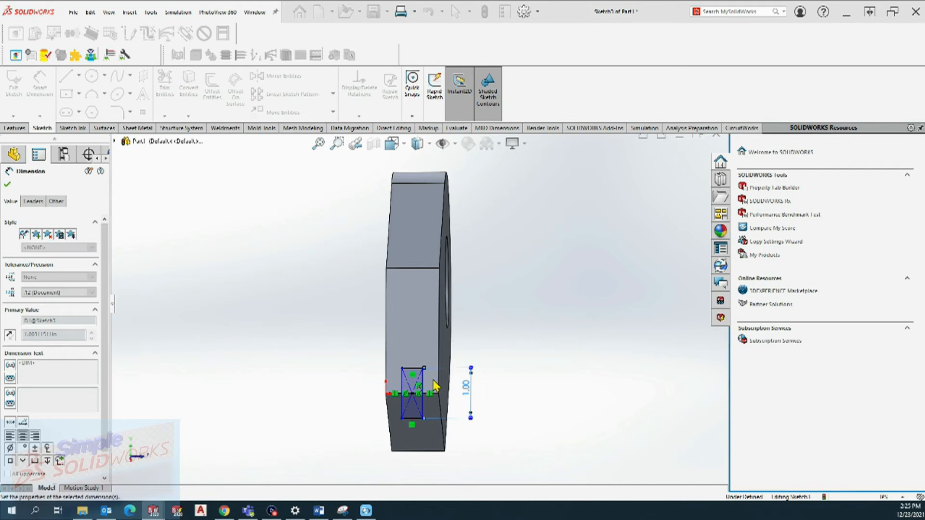
# Dimension the slot rectangle's width across its upper edge and set it to 0.25 in
pyautogui.click(411, 370)
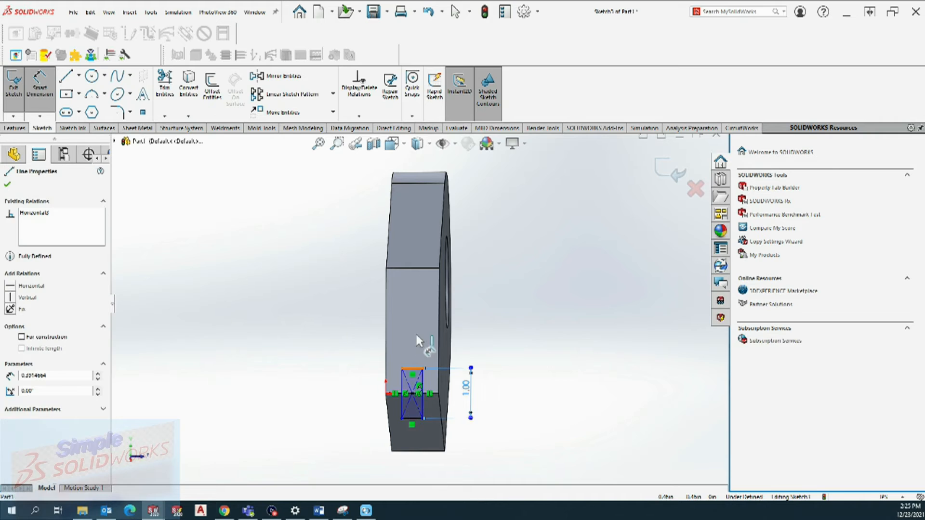
pyautogui.click(402, 305)
pyautogui.write('.25')
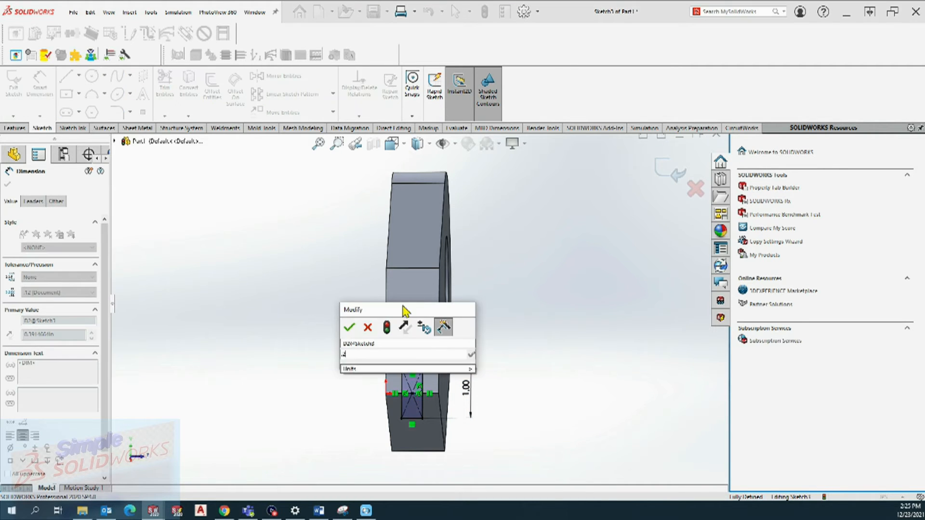
pyautogui.press('Return')
# Create an Extruded Cut from the rectangle with the Through All end condition to slot the plate's bottom
pyautogui.hotkey('ctrl', '7')
pyautogui.scroll(2, 506, 323)
pyautogui.scroll(-2, 435, 418)
pyautogui.scroll(-3, 341, 378)
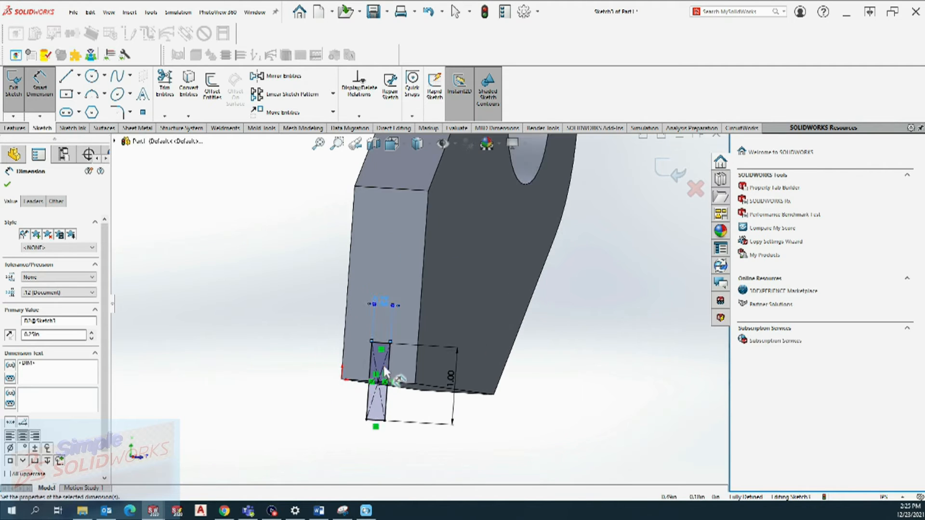
pyautogui.moveTo(380, 364); pyautogui.dragTo(391, 382, button='middle')
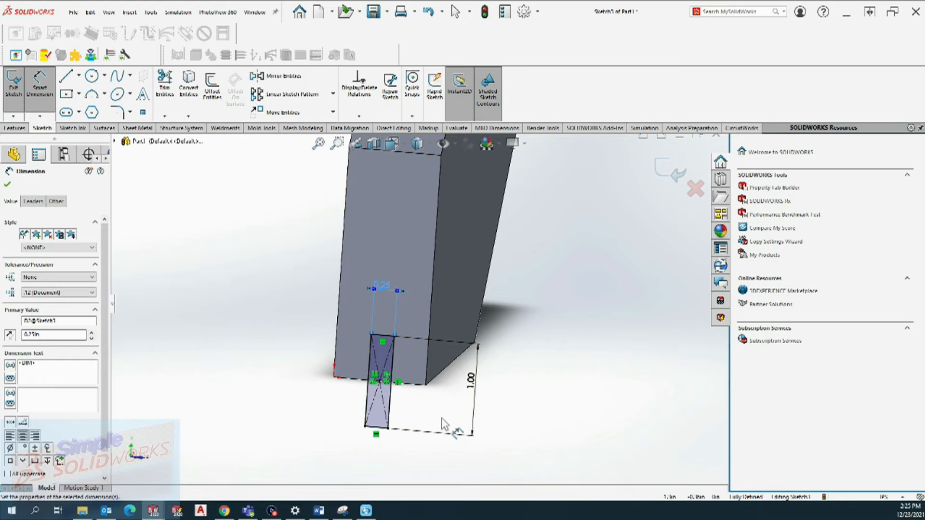
pyautogui.moveTo(554, 328); pyautogui.dragTo(532, 340, button='middle')
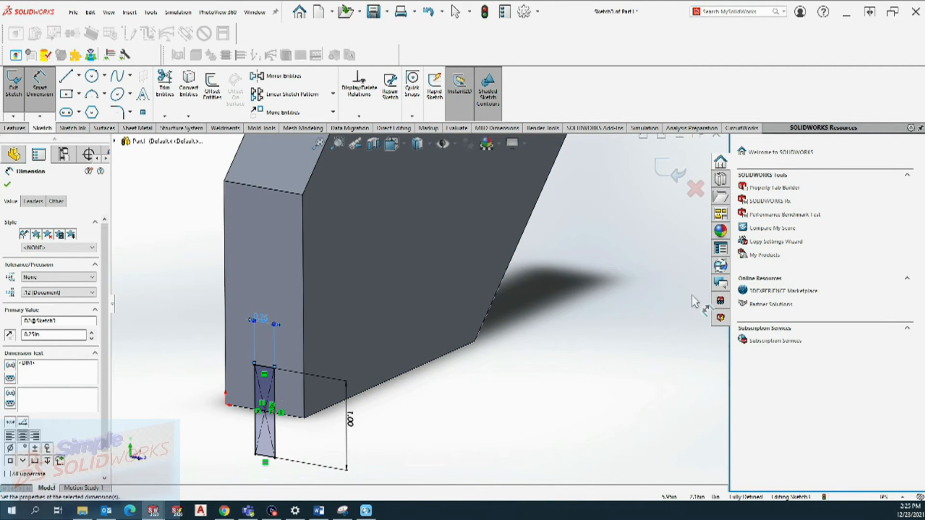
pyautogui.click(15, 128)
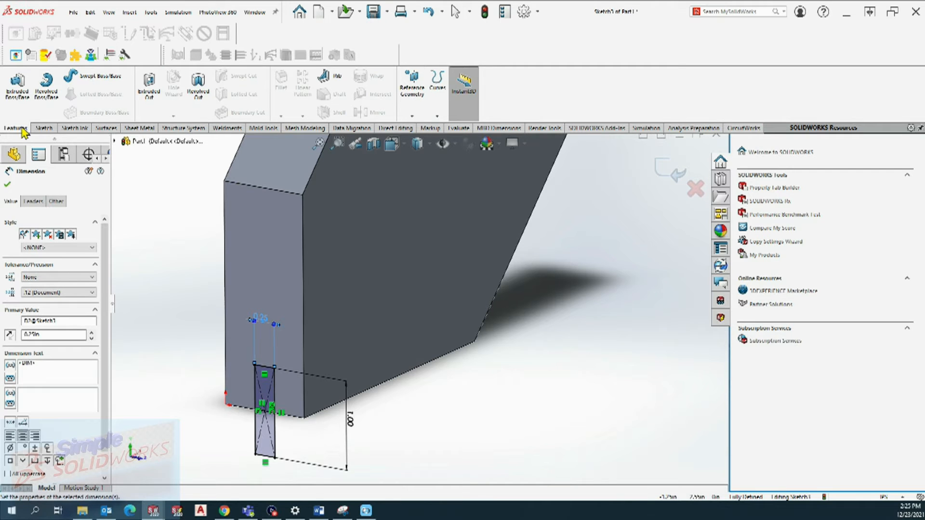
pyautogui.click(149, 84)
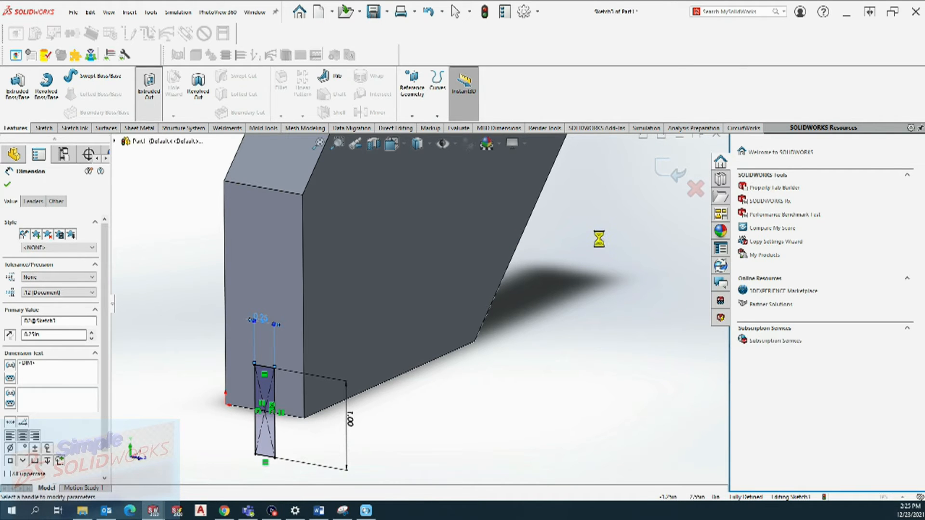
pyautogui.moveTo(543, 301); pyautogui.dragTo(502, 318, button='middle')
pyautogui.scroll(2, 419, 306)
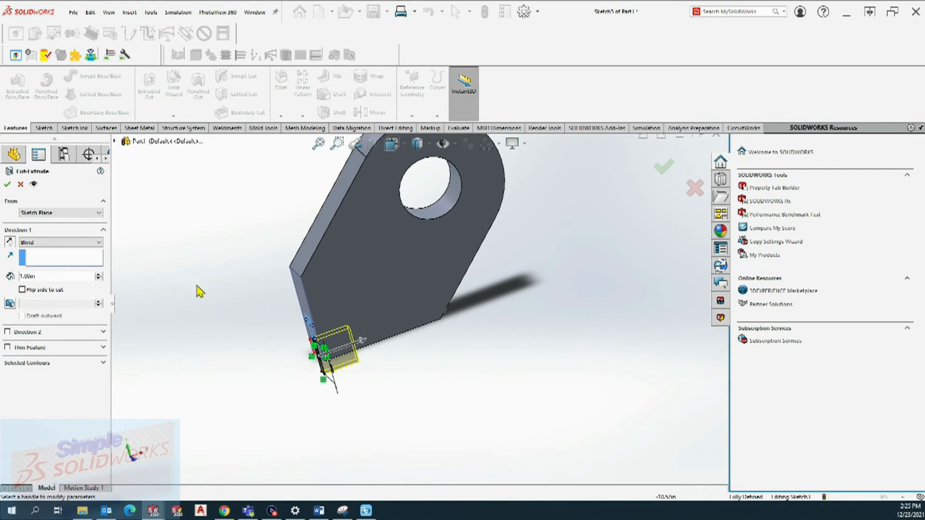
pyautogui.click(63, 244)
pyautogui.click(58, 257)
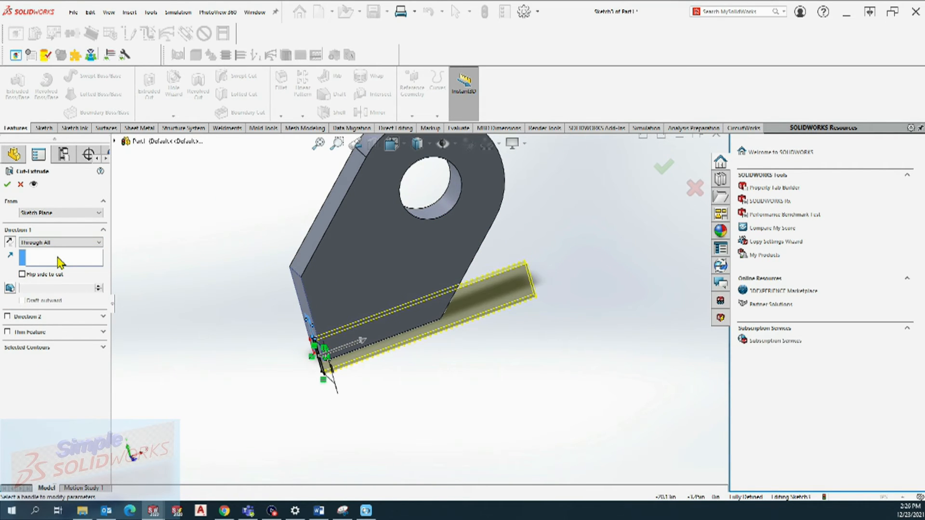
pyautogui.moveTo(236, 285); pyautogui.dragTo(264, 268, button='middle')
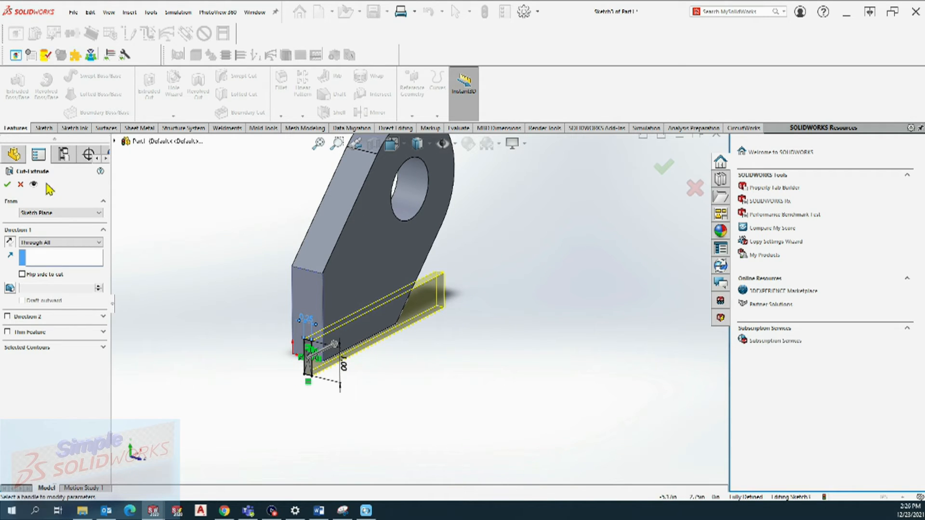
pyautogui.click(666, 170)
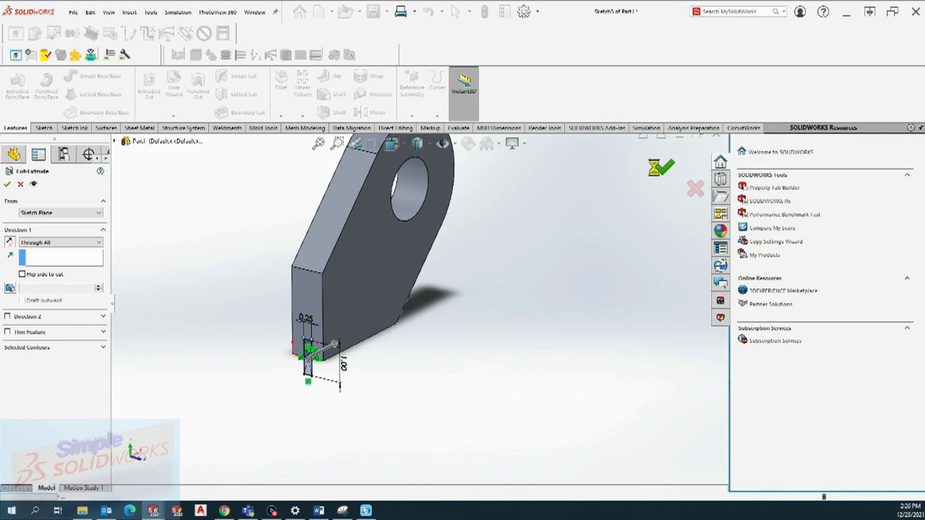
# Inspect the slot from below and from the side, and the plate's upper edge by the rounded end
pyautogui.scroll(-2, 389, 342)
pyautogui.moveTo(356, 329); pyautogui.dragTo(310, 262, button='middle')
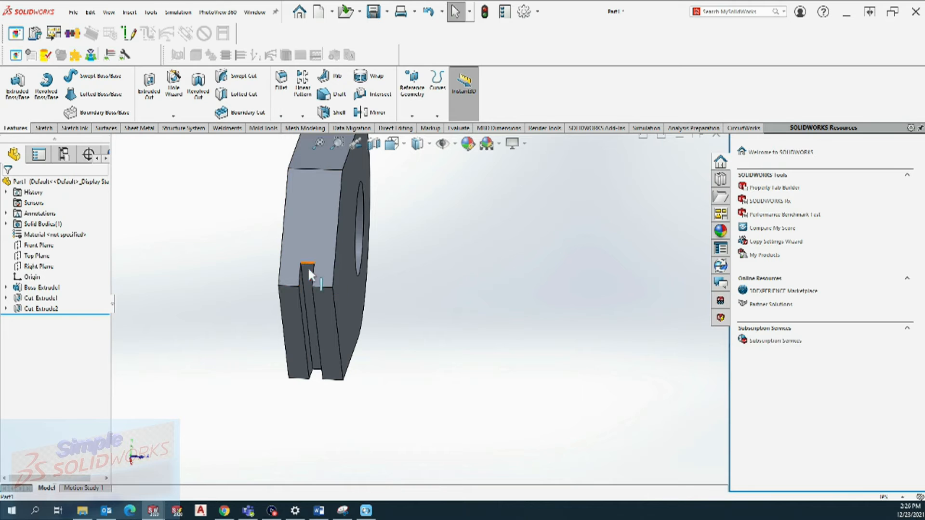
pyautogui.moveTo(475, 270); pyautogui.dragTo(435, 346, button='middle')
pyautogui.scroll(-3, 290, 402)
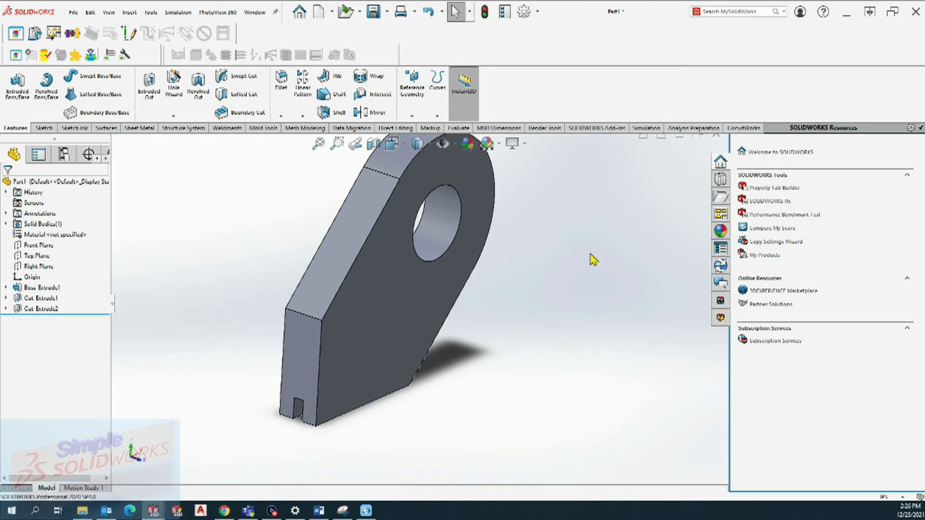
pyautogui.scroll(2, 357, 284)
pyautogui.moveTo(357, 284); pyautogui.dragTo(372, 212, button='middle')
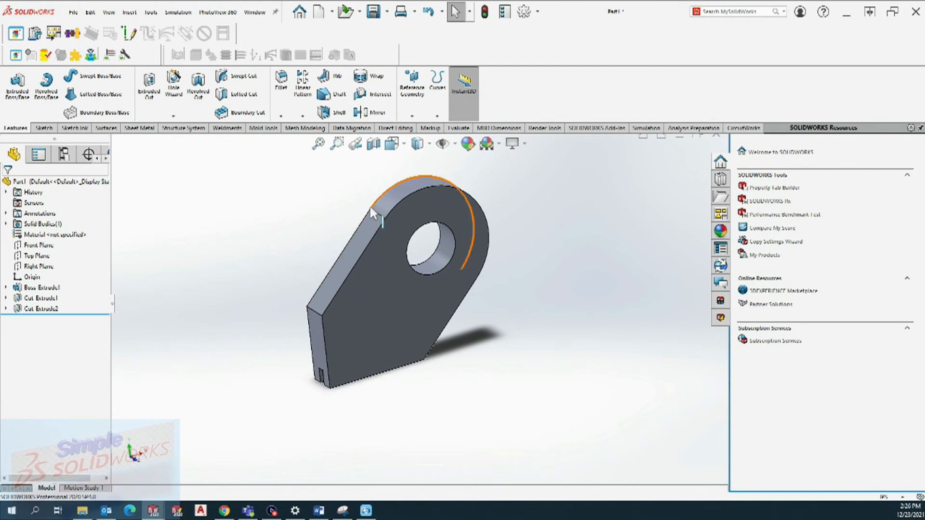
pyautogui.scroll(-2, 380, 213)
pyautogui.scroll(1, 387, 226)
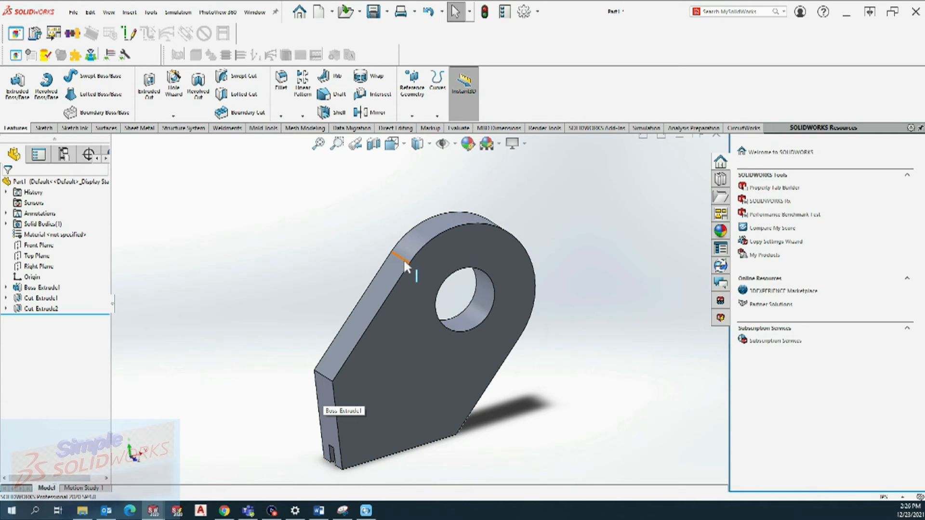
# Start a reference plane with the short edge between the slanted side face and the rounded end as first reference
pyautogui.click(412, 116)
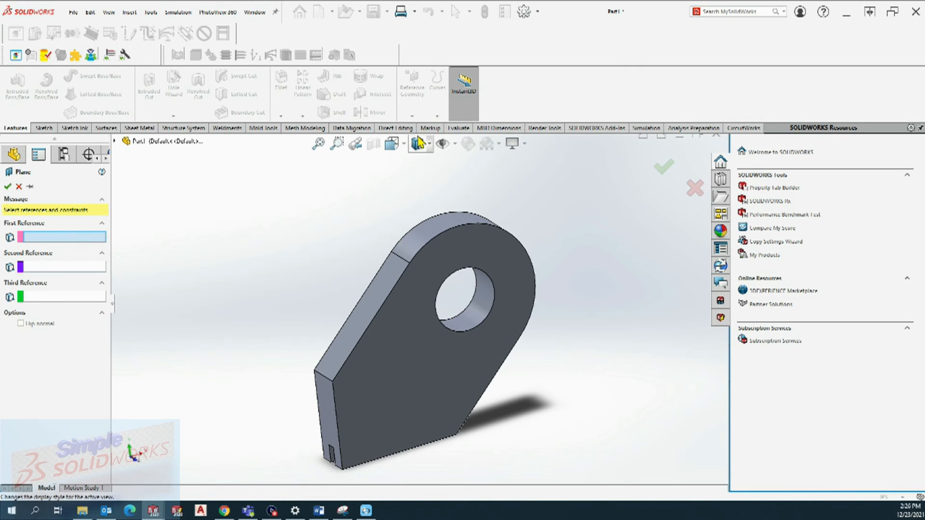
pyautogui.click(402, 261)
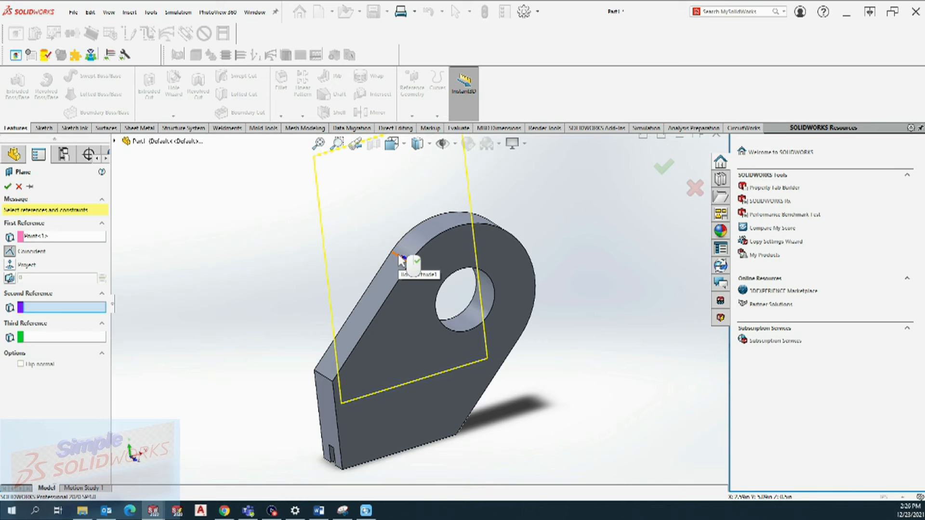
pyautogui.click(67, 238)
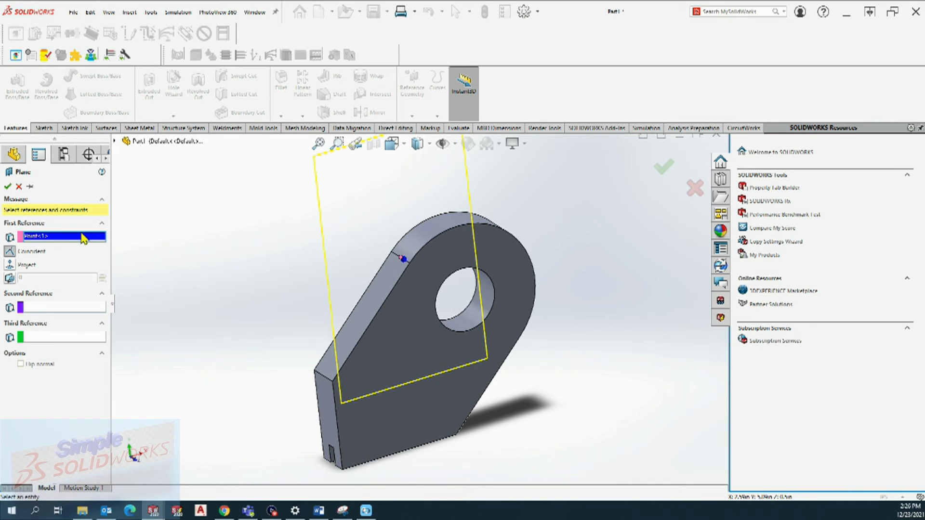
pyautogui.click(106, 239)
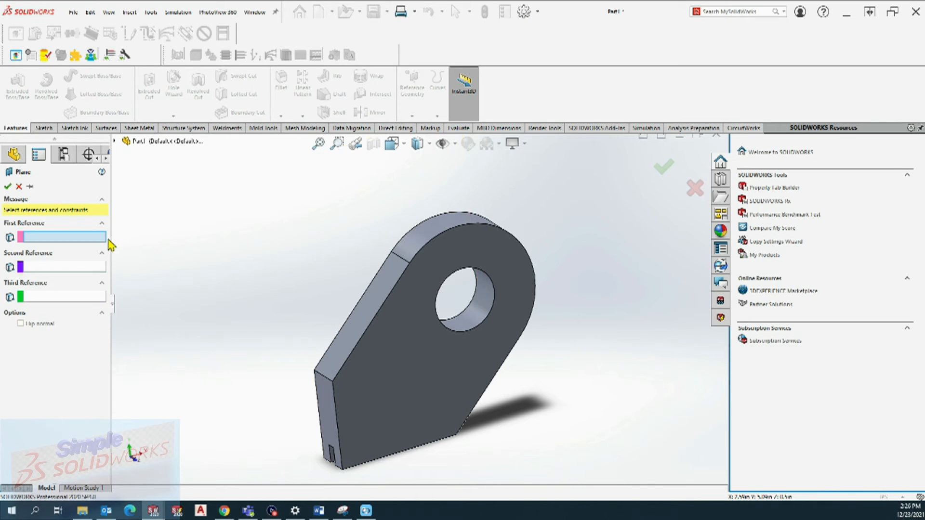
pyautogui.click(398, 256)
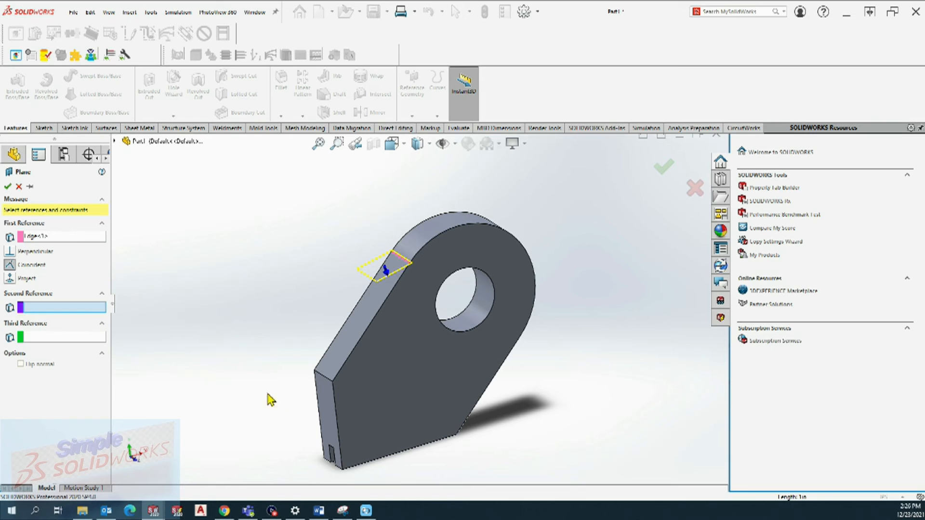
# Try the narrow side face, and the plate's large front face, as the plane's second reference
pyautogui.click(330, 394)
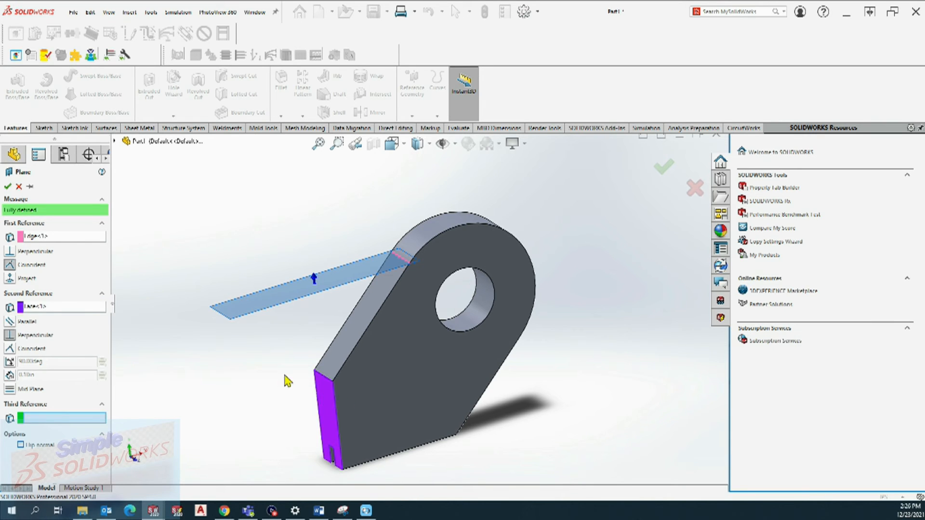
pyautogui.click(51, 308)
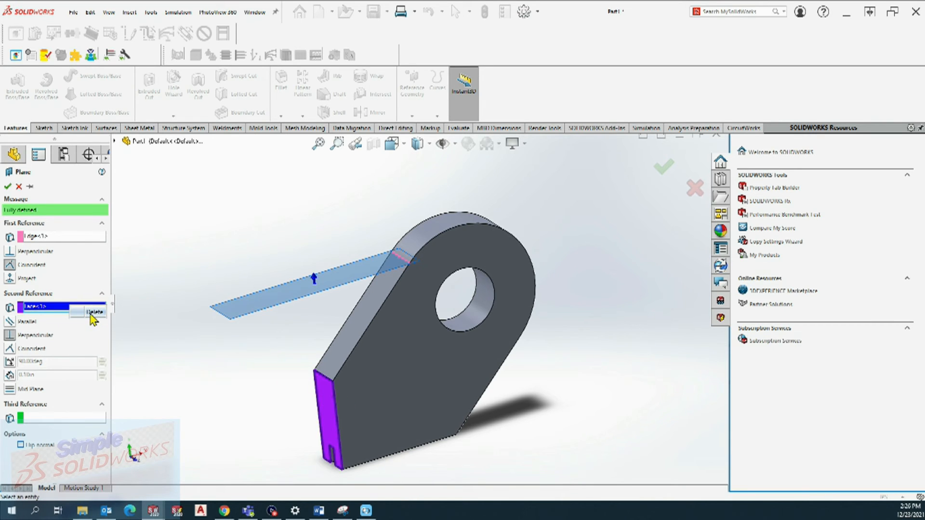
pyautogui.click(92, 313)
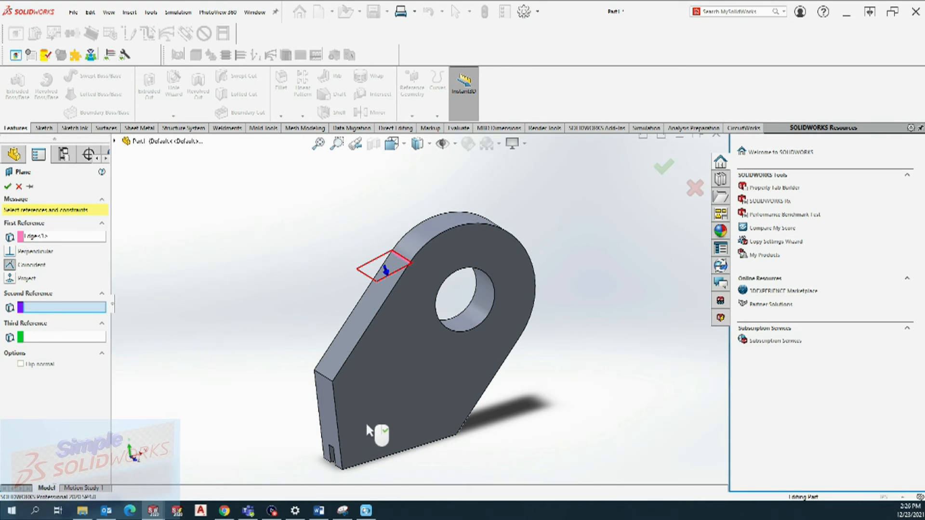
pyautogui.click(364, 421)
pyautogui.click(36, 314)
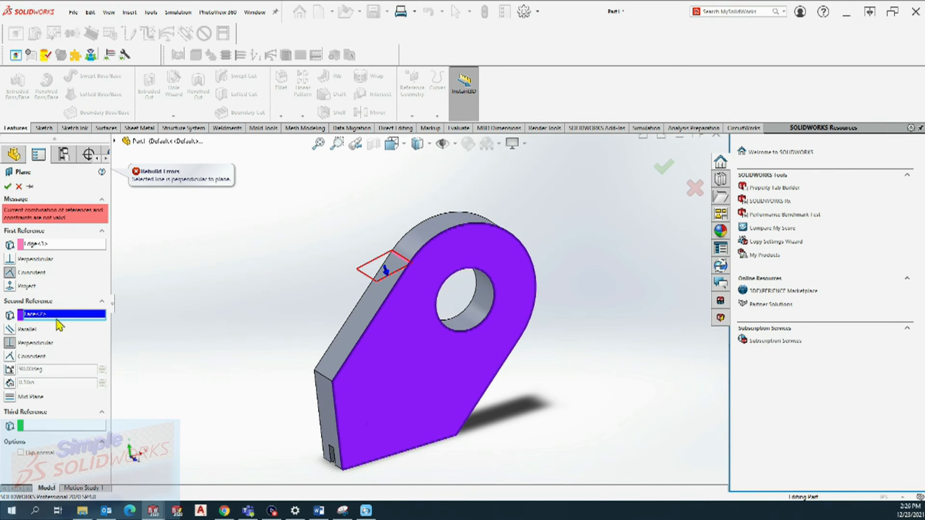
pyautogui.press('Delete')
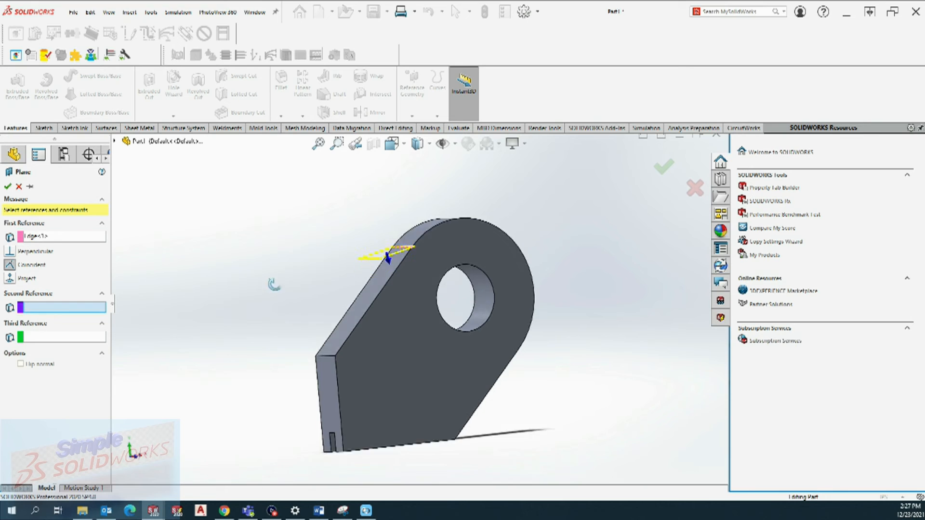
# Use the plate's bottom face as the perpendicular second reference and create the plane
pyautogui.click(354, 426)
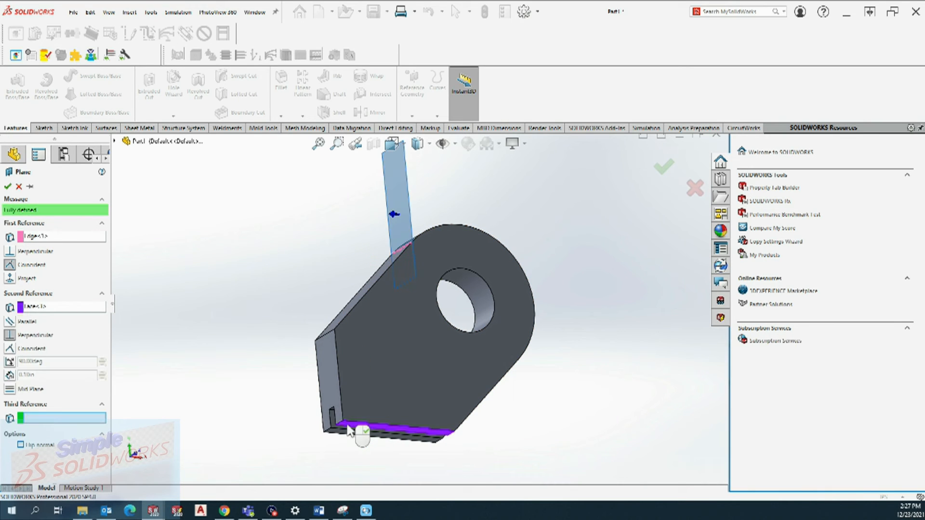
pyautogui.moveTo(299, 248); pyautogui.dragTo(402, 331, button='middle')
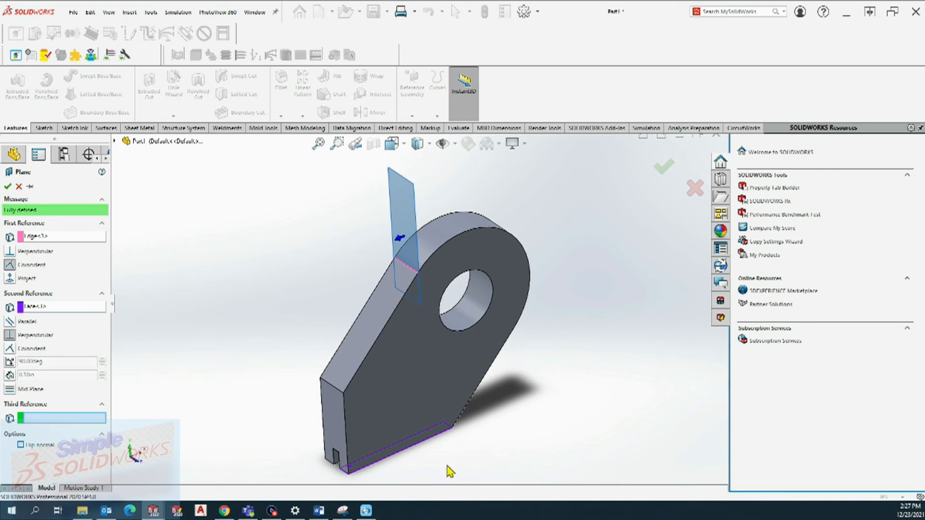
pyautogui.click(666, 168)
# Select the new reference plane and orient the view normal to it
pyautogui.moveTo(482, 220); pyautogui.dragTo(547, 190, button='middle')
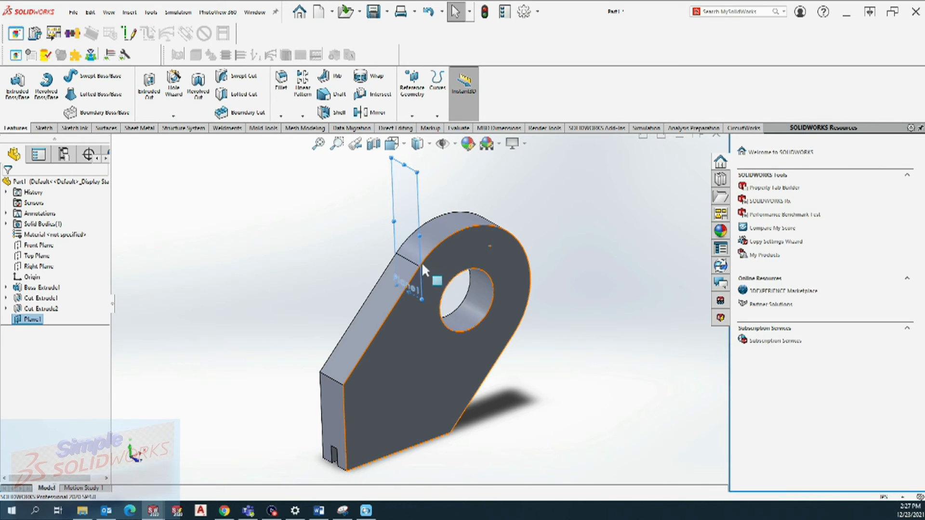
pyautogui.moveTo(553, 223); pyautogui.dragTo(557, 220, button='middle')
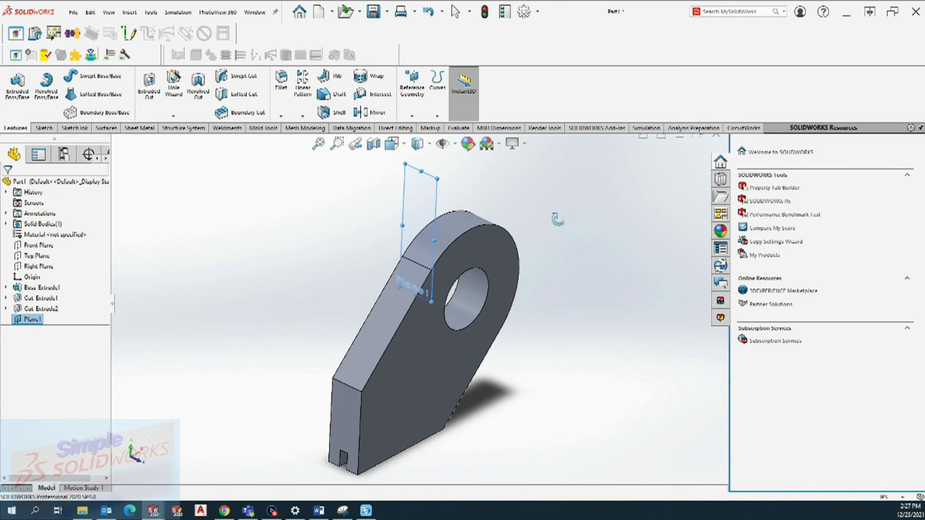
pyautogui.scroll(1, 517, 202)
pyautogui.scroll(-1, 516, 202)
pyautogui.click(391, 203)
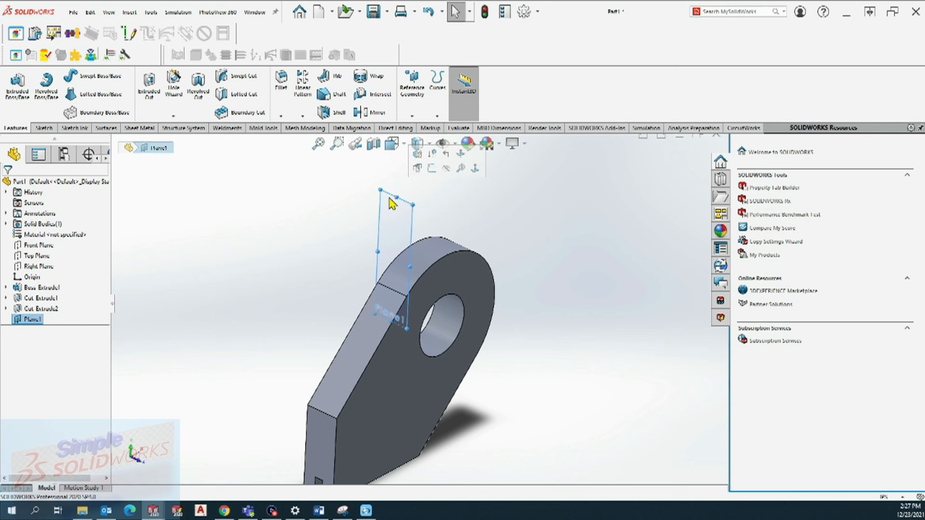
pyautogui.click(477, 174)
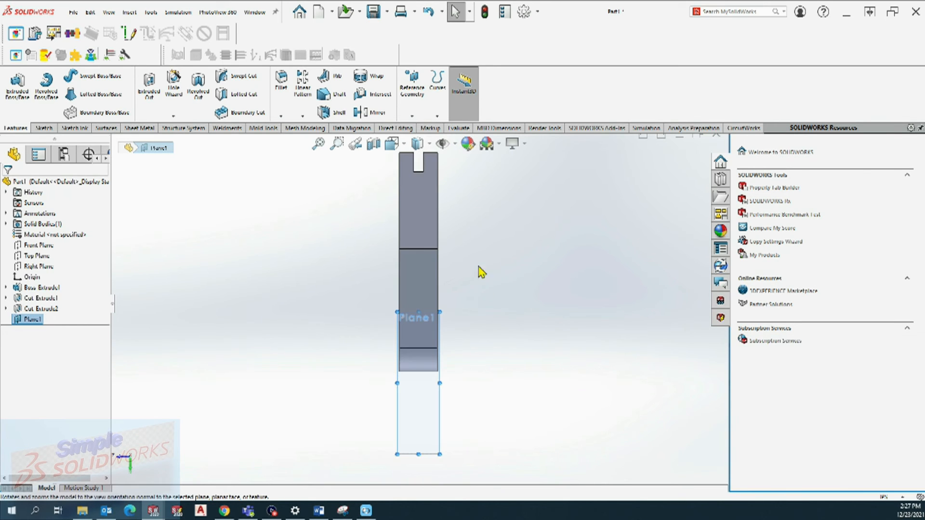
# Start a sketch on the new plane and sketch a center rectangle about 0.38 in wide and 1.35 in high on the short edge
pyautogui.click(140, 85)
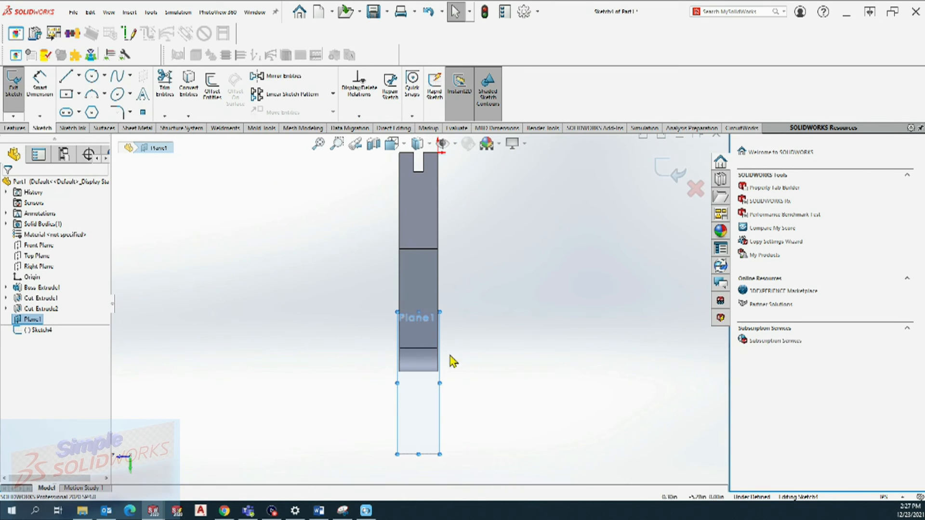
pyautogui.moveTo(461, 324); pyautogui.dragTo(489, 356, button='middle')
pyautogui.scroll(-1, 444, 242)
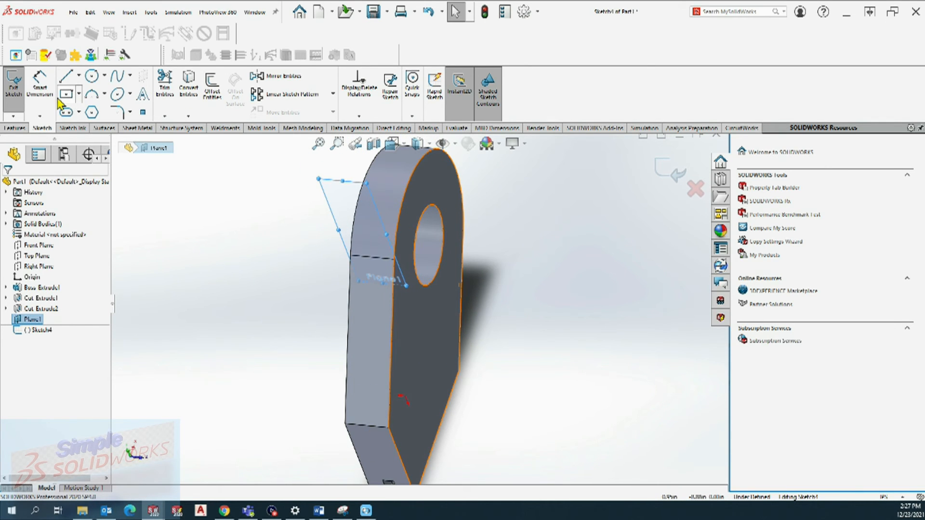
pyautogui.click(364, 258)
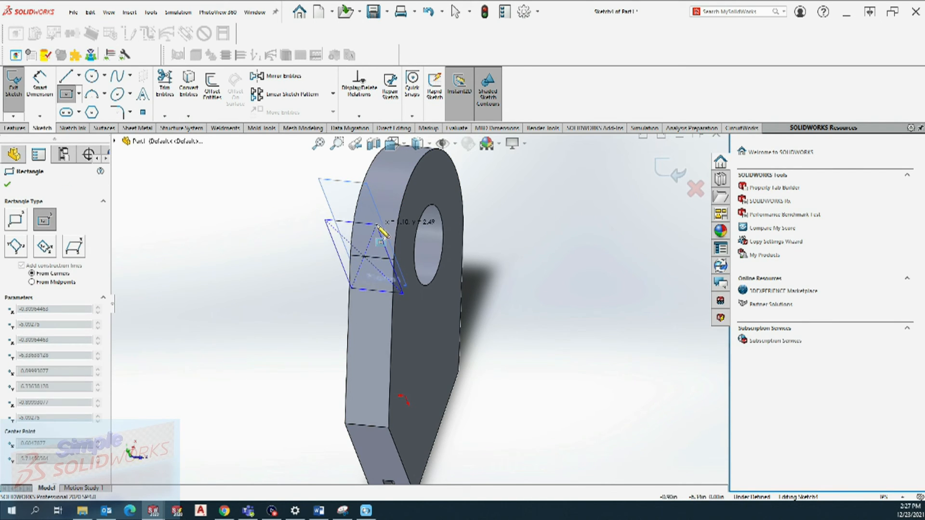
pyautogui.click(364, 239)
pyautogui.moveTo(522, 243); pyautogui.dragTo(536, 217, button='middle')
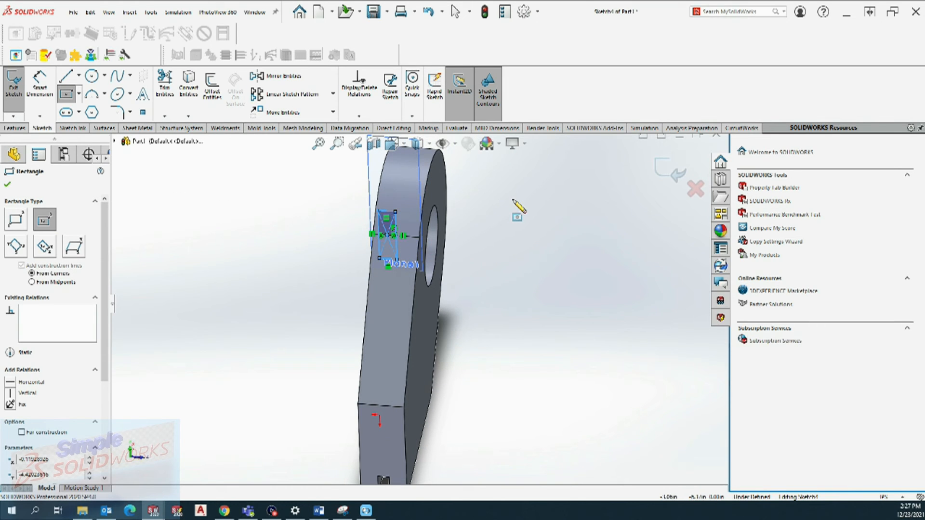
# Move the rectangle's center point onto the midpoint of the short edge at the rounded end
pyautogui.press('Escape')
pyautogui.moveTo(394, 240); pyautogui.dragTo(398, 245)
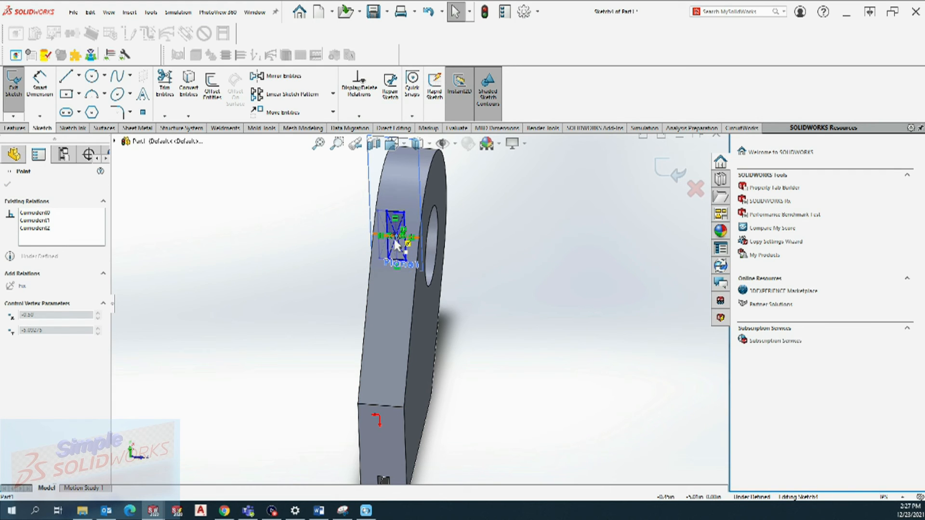
pyautogui.moveTo(405, 240); pyautogui.dragTo(401, 241)
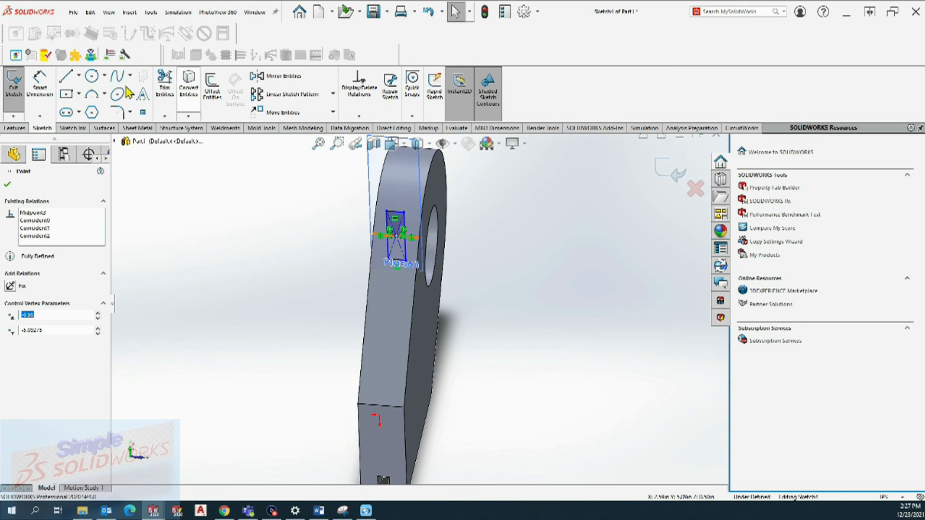
# Dimension the rectangle's long vertical side and set its height to 2 in
pyautogui.click(43, 86)
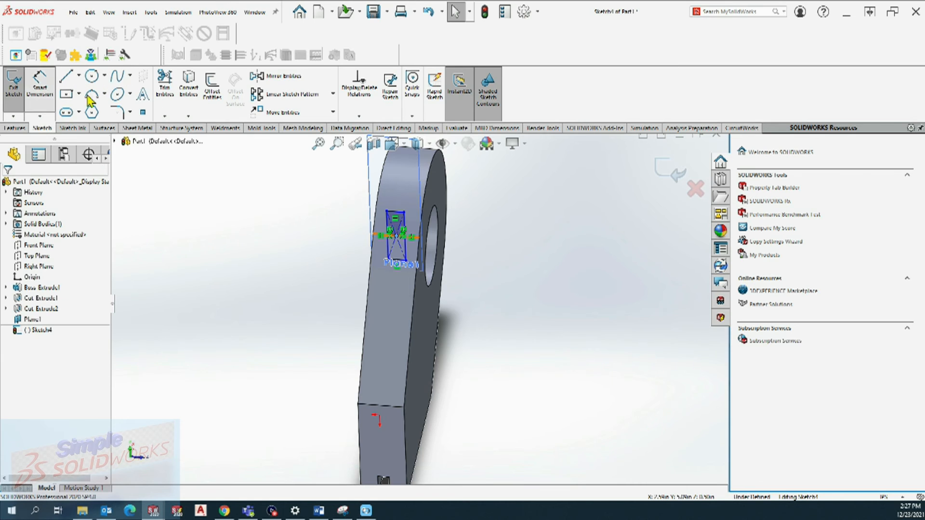
pyautogui.click(406, 226)
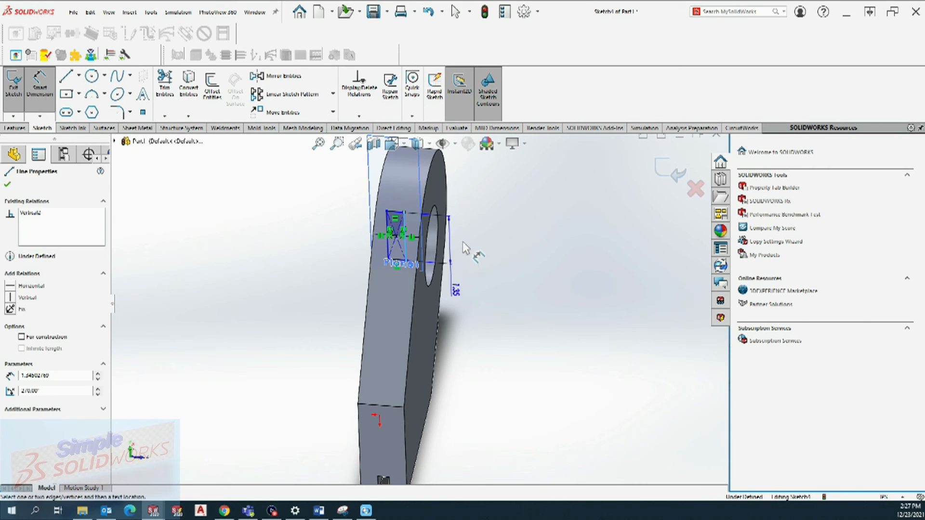
pyautogui.click(534, 221)
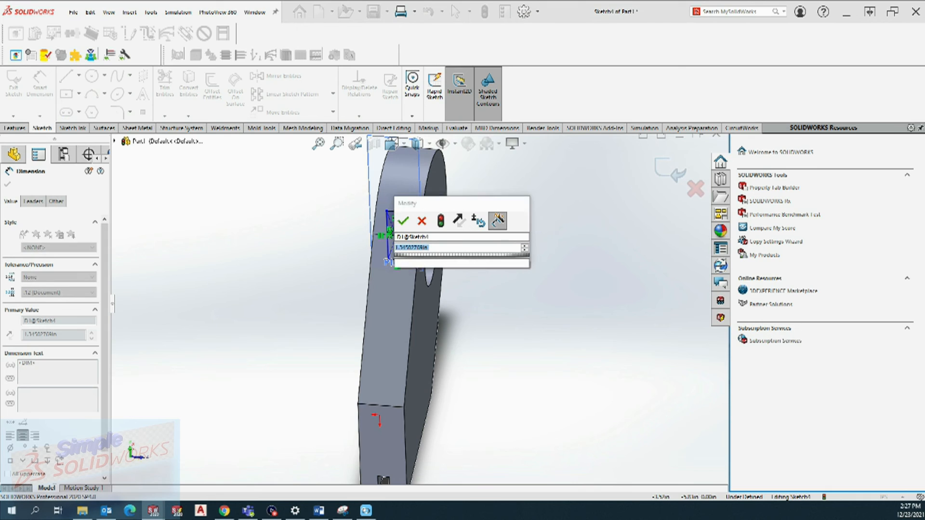
pyautogui.write('2')
pyautogui.press('Return')
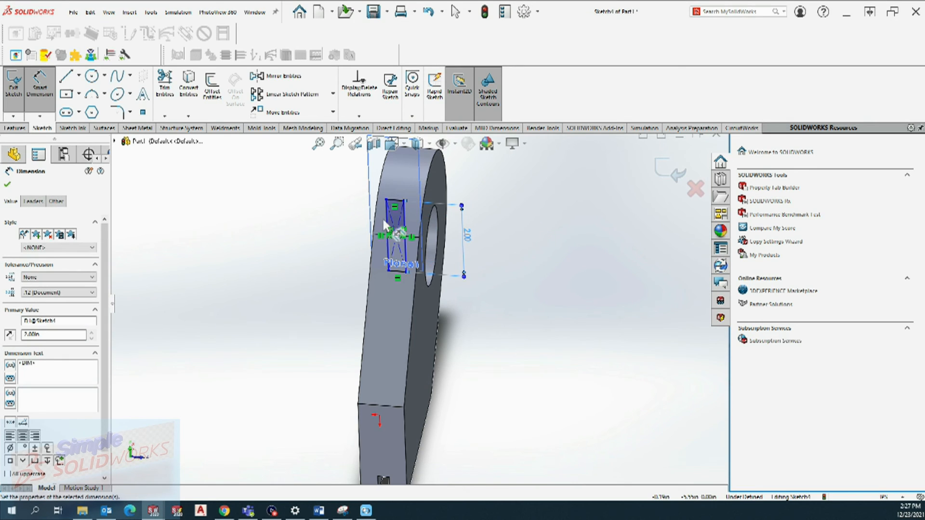
# Dimension the rectangle's short horizontal side and set its width to 0.5 in
pyautogui.click(390, 221)
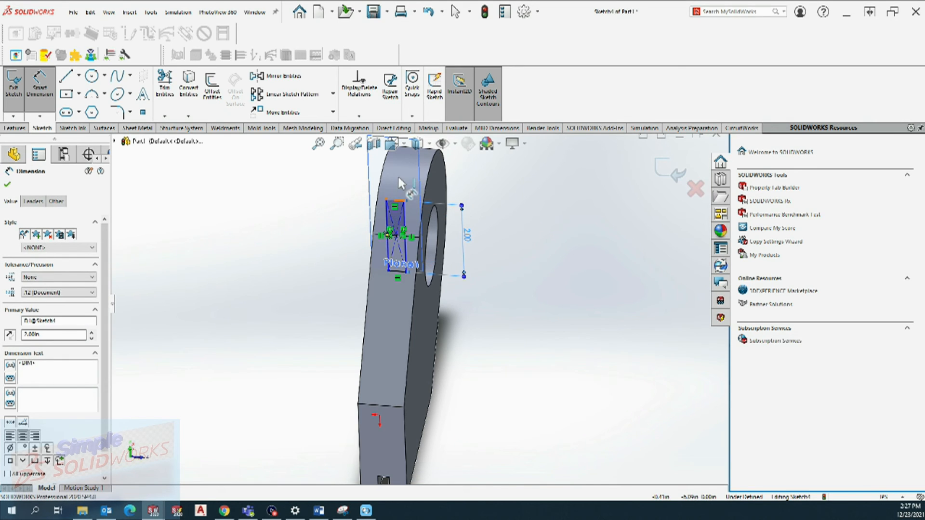
pyautogui.click(393, 176)
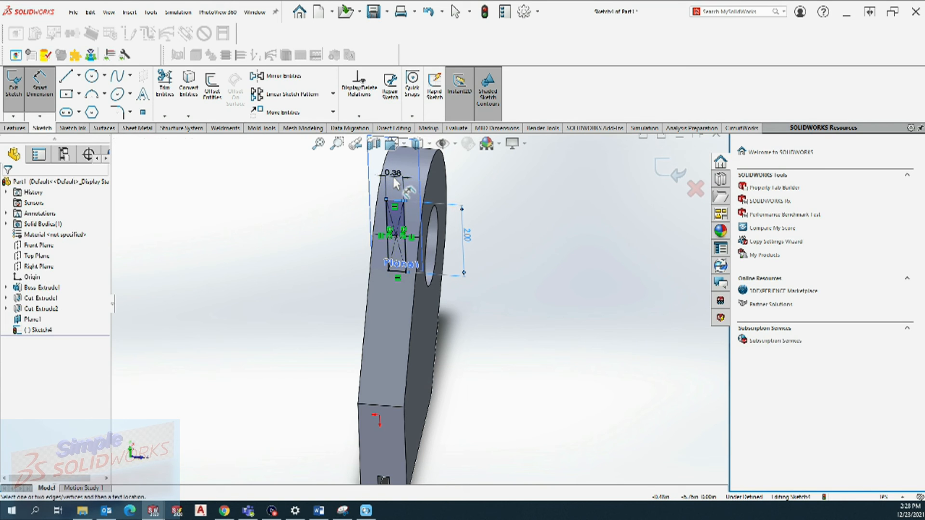
pyautogui.write('0.5')
pyautogui.press('Return')
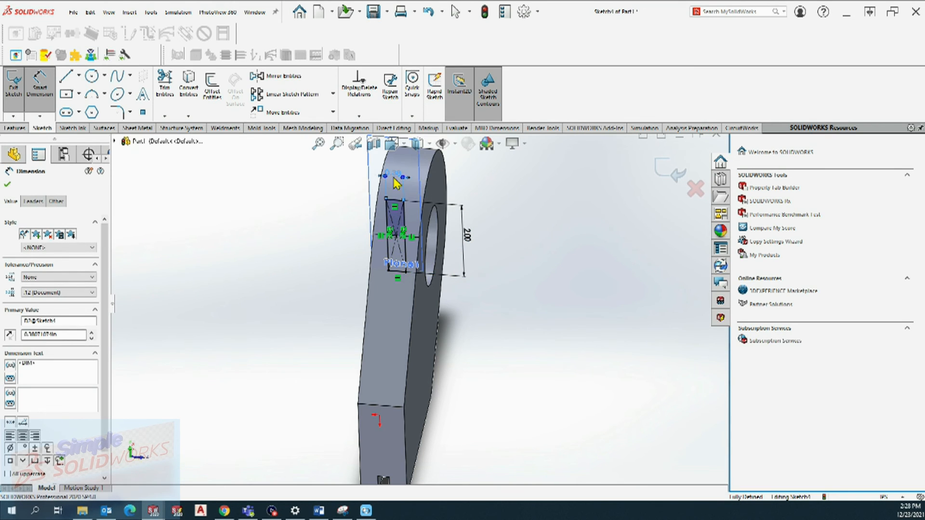
pyautogui.click(508, 176)
# Cut-extrude the rectangle from the sketch plane through the rounded end with the Through All end condition
pyautogui.moveTo(510, 174); pyautogui.dragTo(529, 186, button='middle')
pyautogui.scroll(2, 528, 185)
pyautogui.click(660, 172)
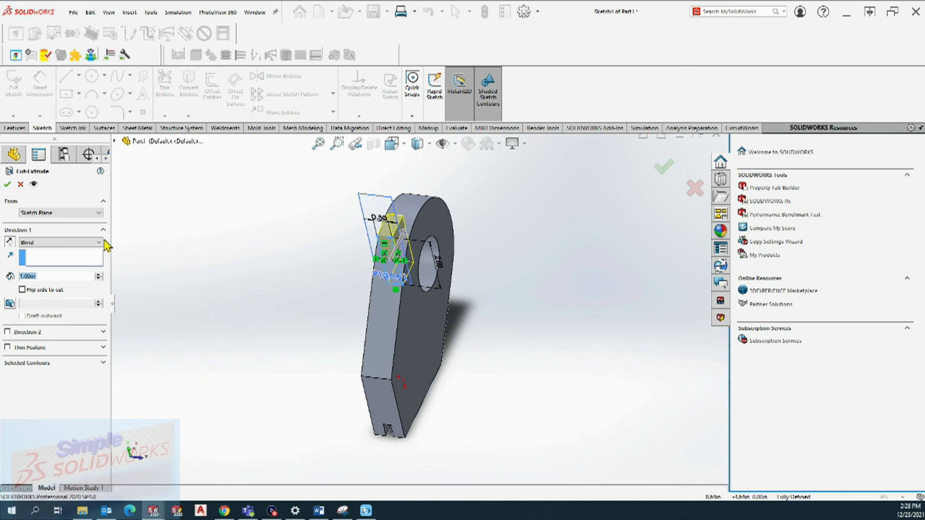
pyautogui.click(46, 243)
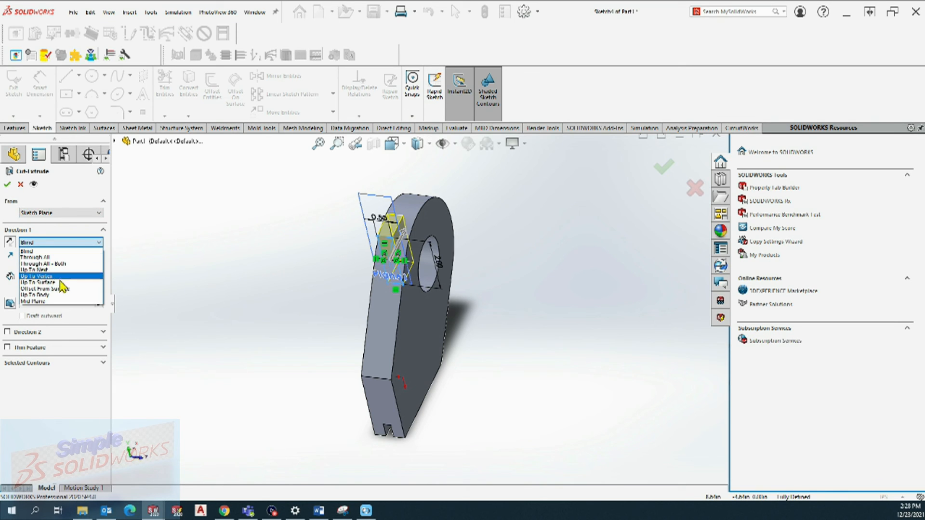
pyautogui.click(60, 258)
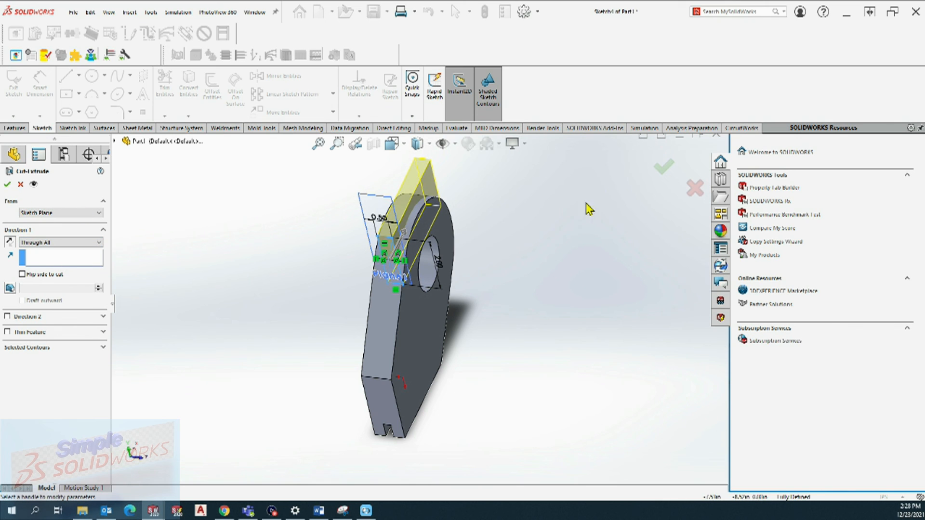
pyautogui.click(665, 169)
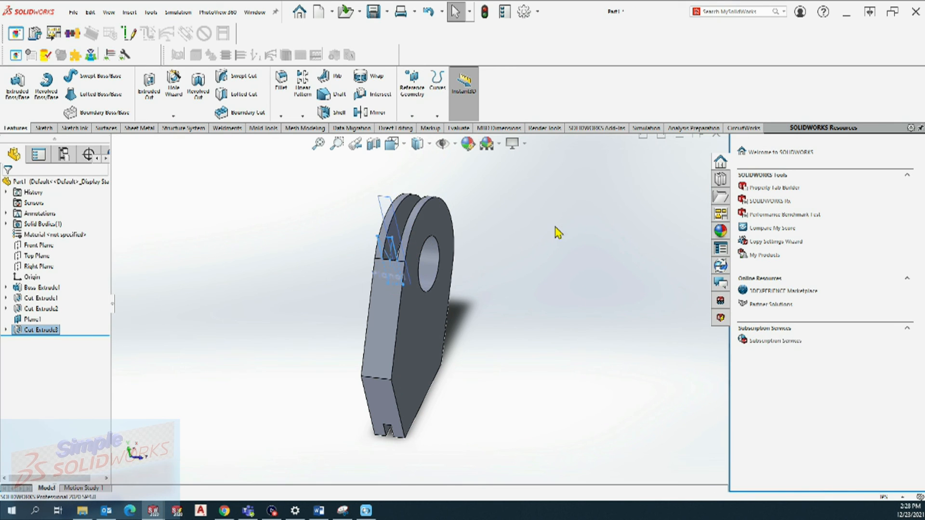
# Examine the new slot in the rounded end, the round hole and the narrow slot at the plate's bottom from several angles
pyautogui.moveTo(561, 237); pyautogui.dragTo(545, 359, button='middle')
pyautogui.scroll(-2, 405, 250)
pyautogui.moveTo(409, 263)
pyautogui.mouseDown(button='middle')
pyautogui.moveTo(398, 273)
pyautogui.moveTo(404, 224)
pyautogui.moveTo(386, 216)
pyautogui.moveTo(402, 181)
pyautogui.moveTo(403, 254)
pyautogui.mouseUp(button='middle')
pyautogui.scroll(-2, 408, 247)
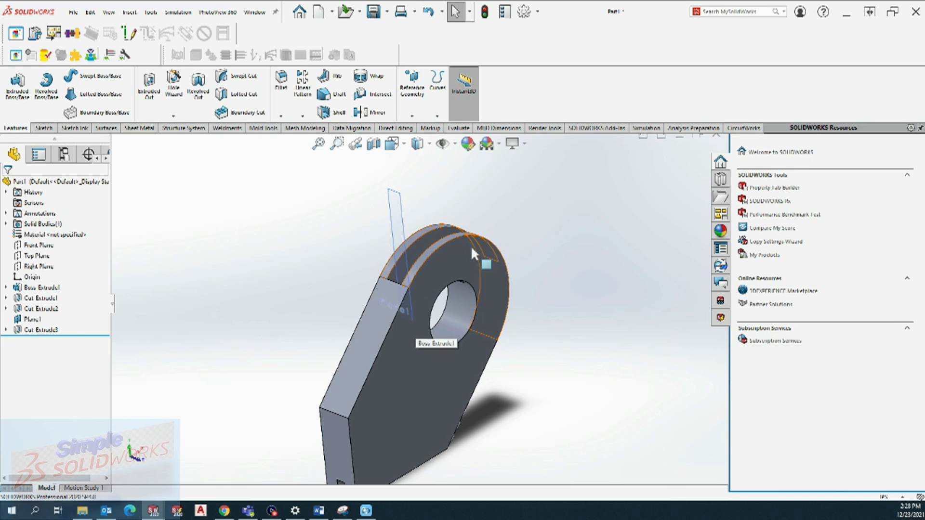
pyautogui.scroll(2, 474, 274)
pyautogui.scroll(-3, 417, 409)
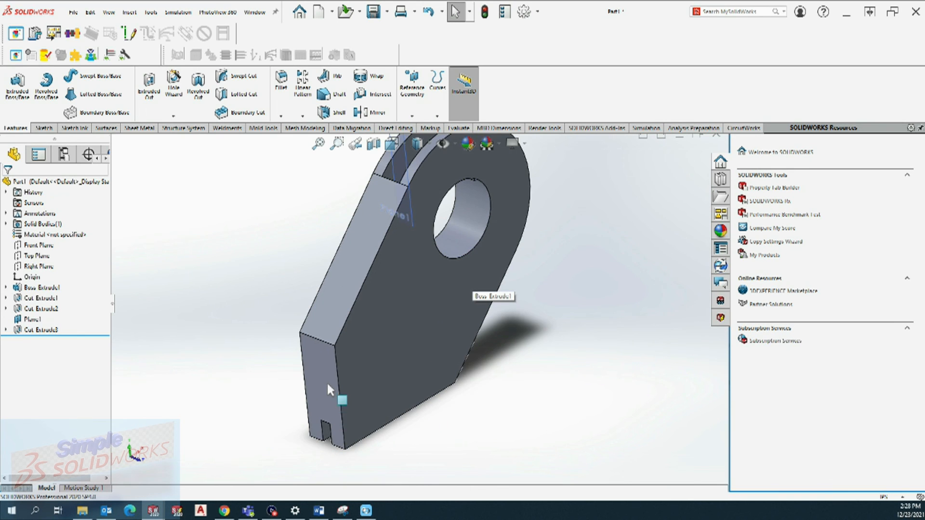
pyautogui.moveTo(330, 389); pyautogui.dragTo(359, 308, button='middle')
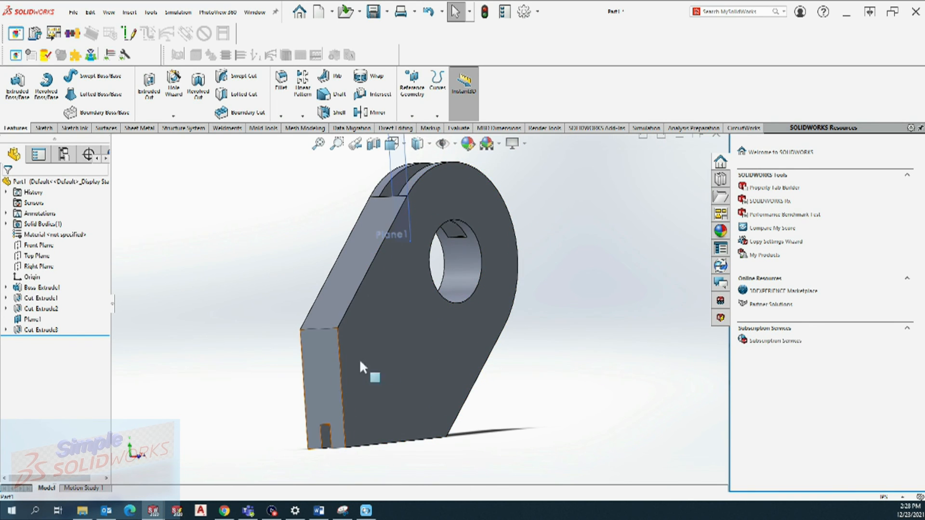
pyautogui.moveTo(291, 256); pyautogui.dragTo(269, 295, button='middle')
pyautogui.scroll(3, 271, 297)
pyautogui.scroll(-2, 349, 251)
pyautogui.moveTo(347, 263)
pyautogui.mouseDown(button='middle')
pyautogui.moveTo(359, 267)
pyautogui.moveTo(353, 279)
pyautogui.mouseUp(button='middle')
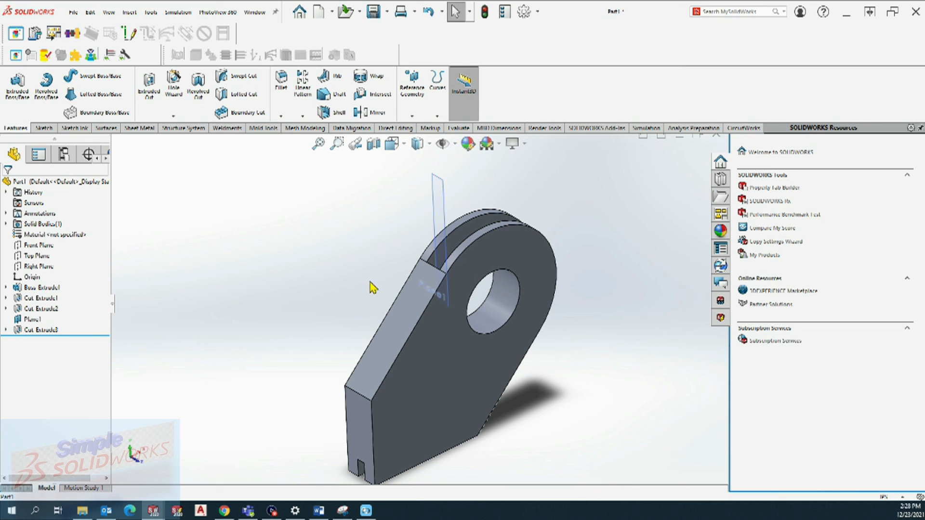
# Open the rounded end's slot cut for editing, review its end conditions and Direction 2 settings, and accept the feature
pyautogui.rightClick(48, 332)
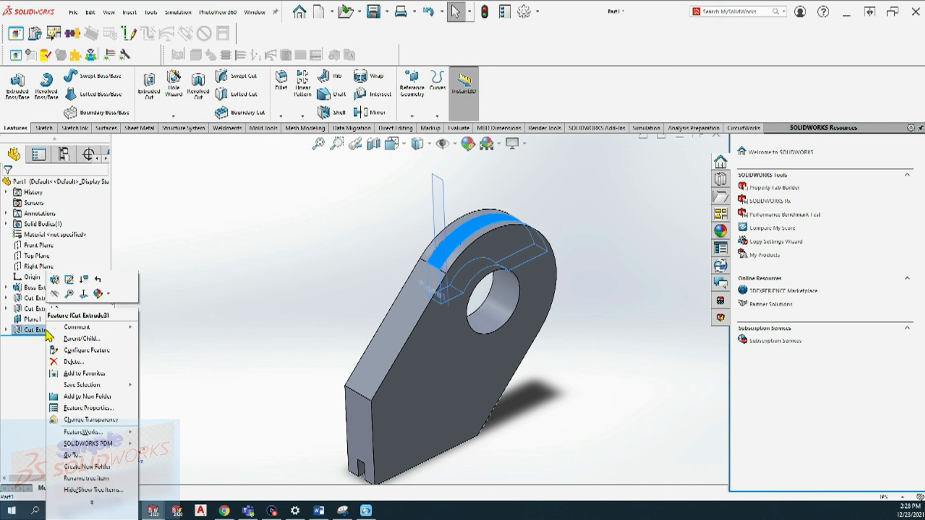
pyautogui.click(55, 280)
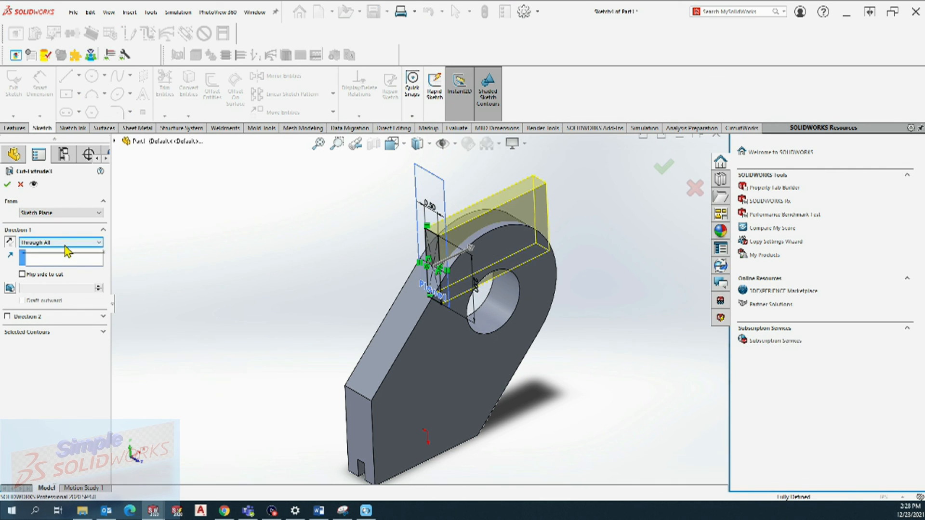
pyautogui.click(62, 242)
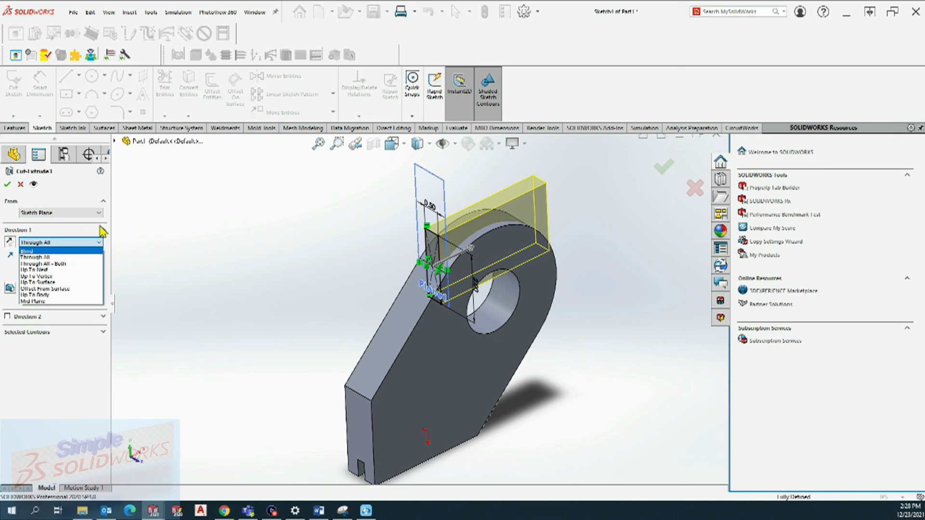
pyautogui.click(189, 230)
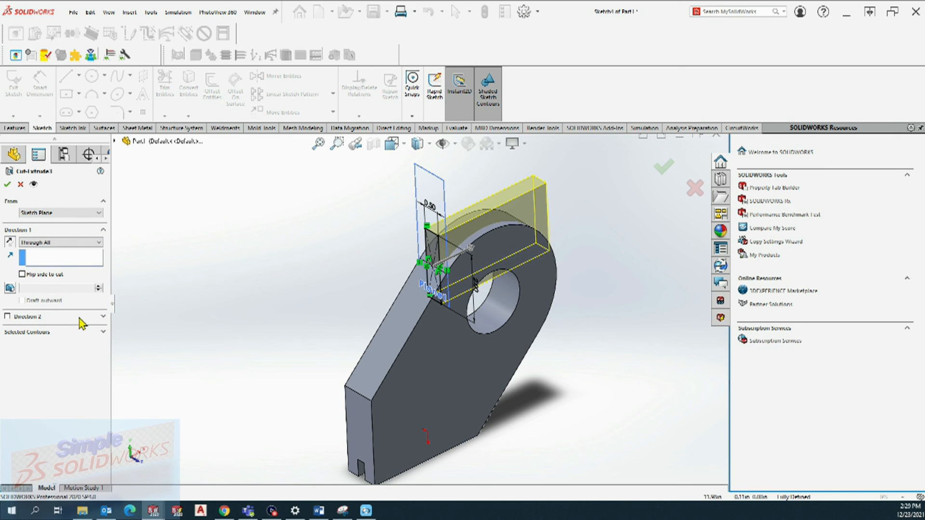
pyautogui.click(94, 318)
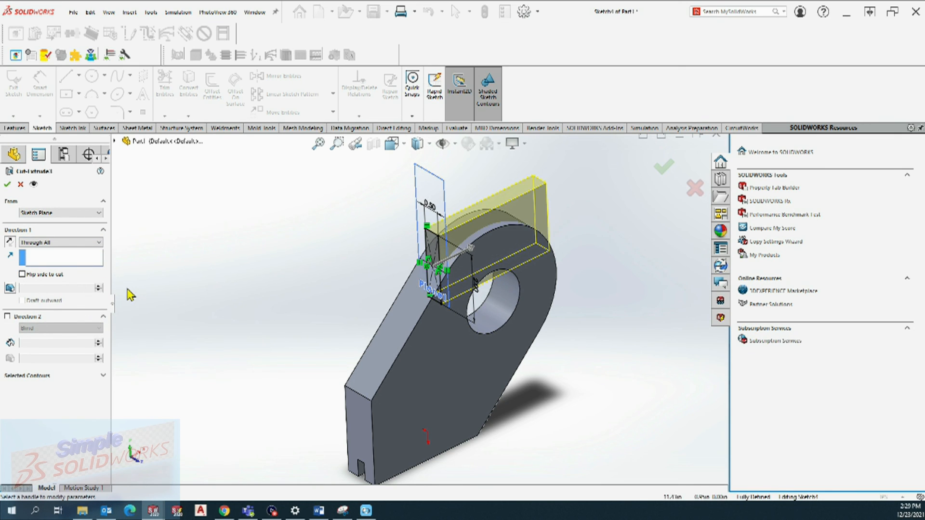
pyautogui.click(8, 185)
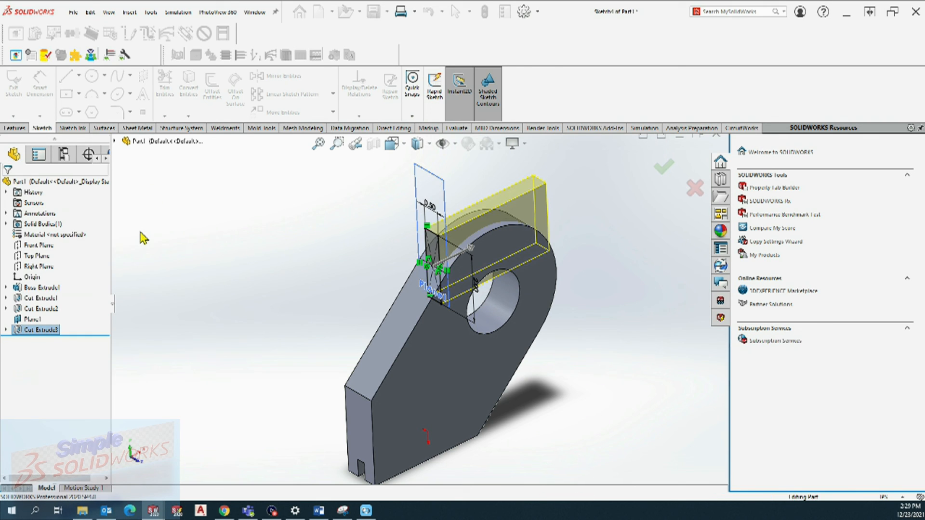